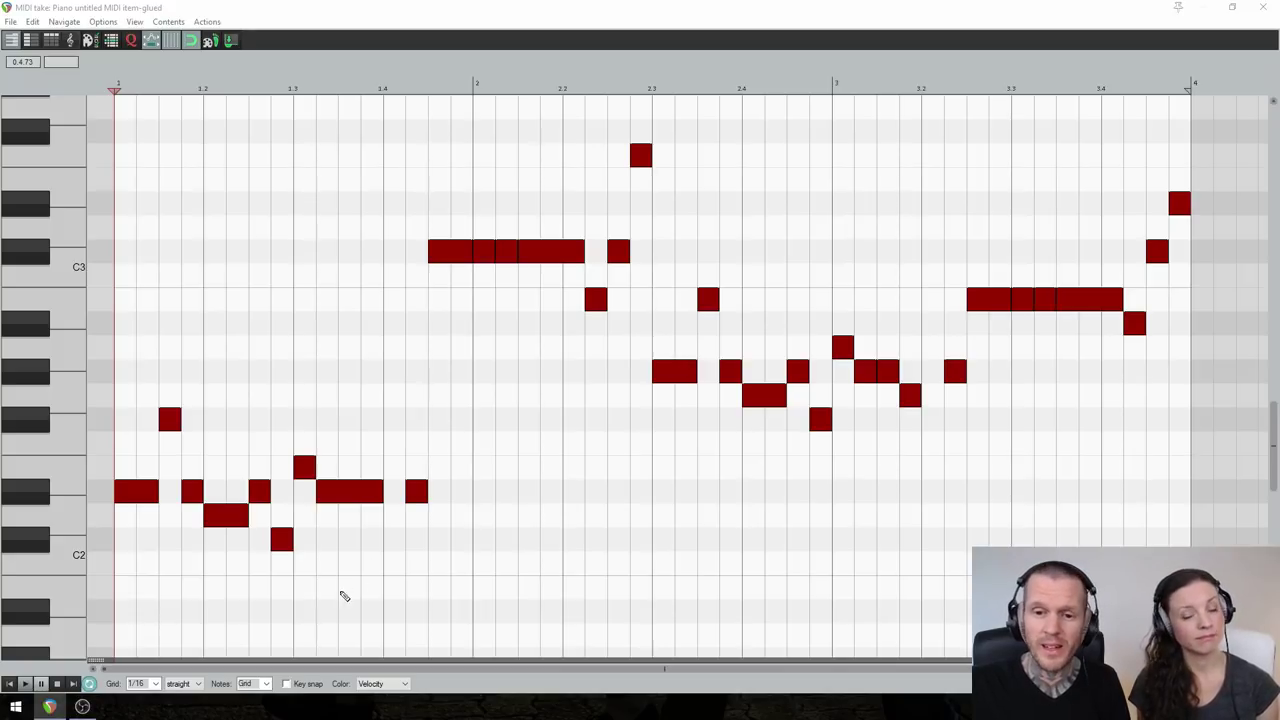
Close the MIDI editor, copy the MIDI item onto the Drums track, and open the copy.
{"action": "left_click", "coordinate": [1264, 10]}
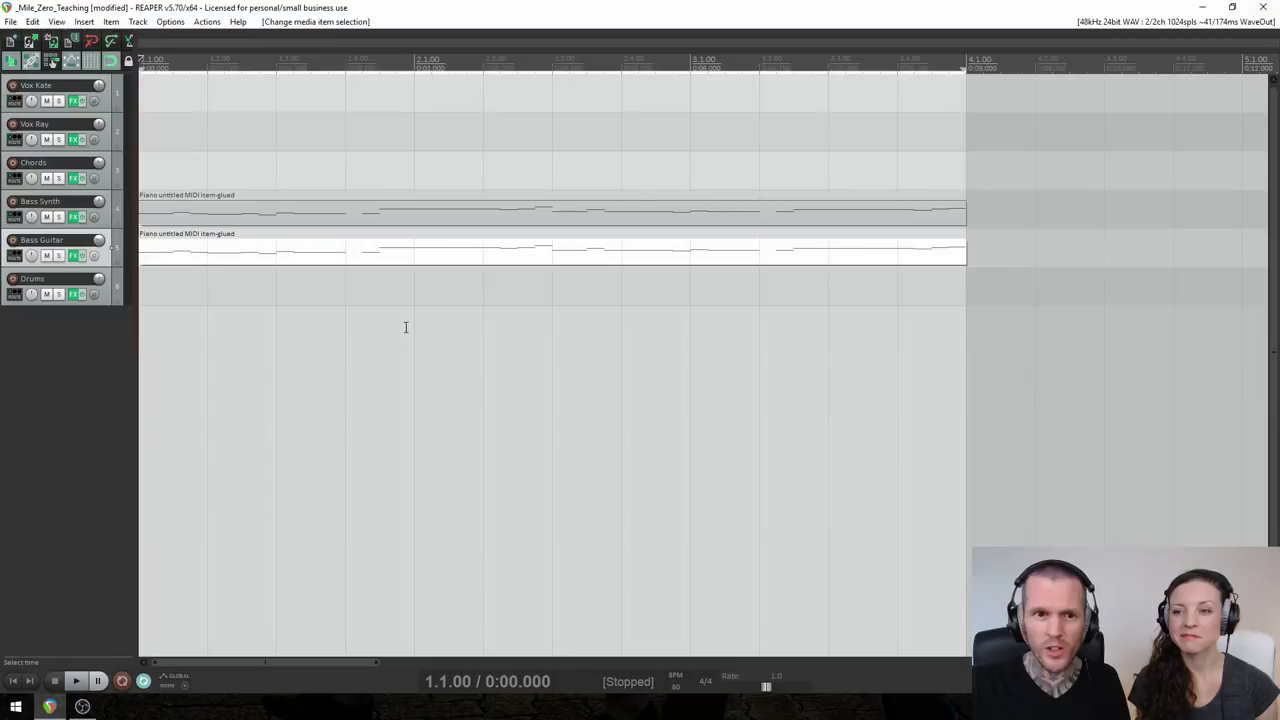
{"action": "left_click_drag", "start_coordinate": [153, 259], "coordinate": [154, 277]}
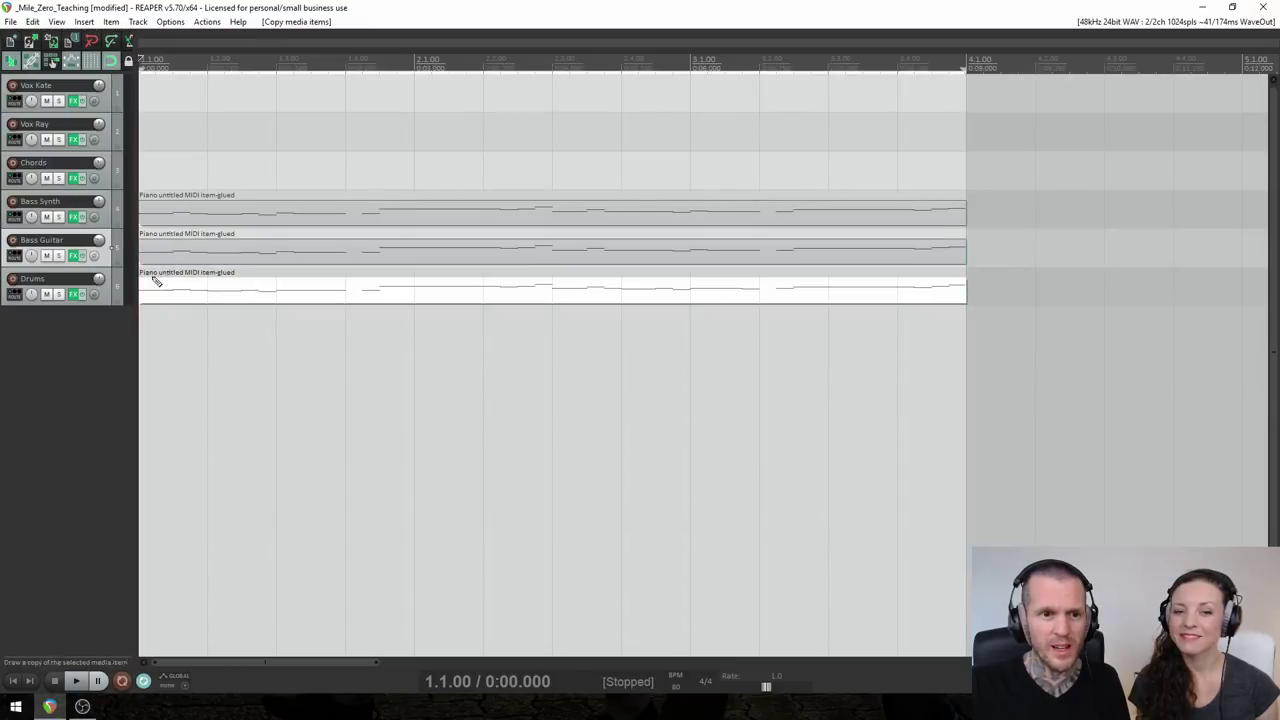
{"action": "double_click", "coordinate": [151, 294]}
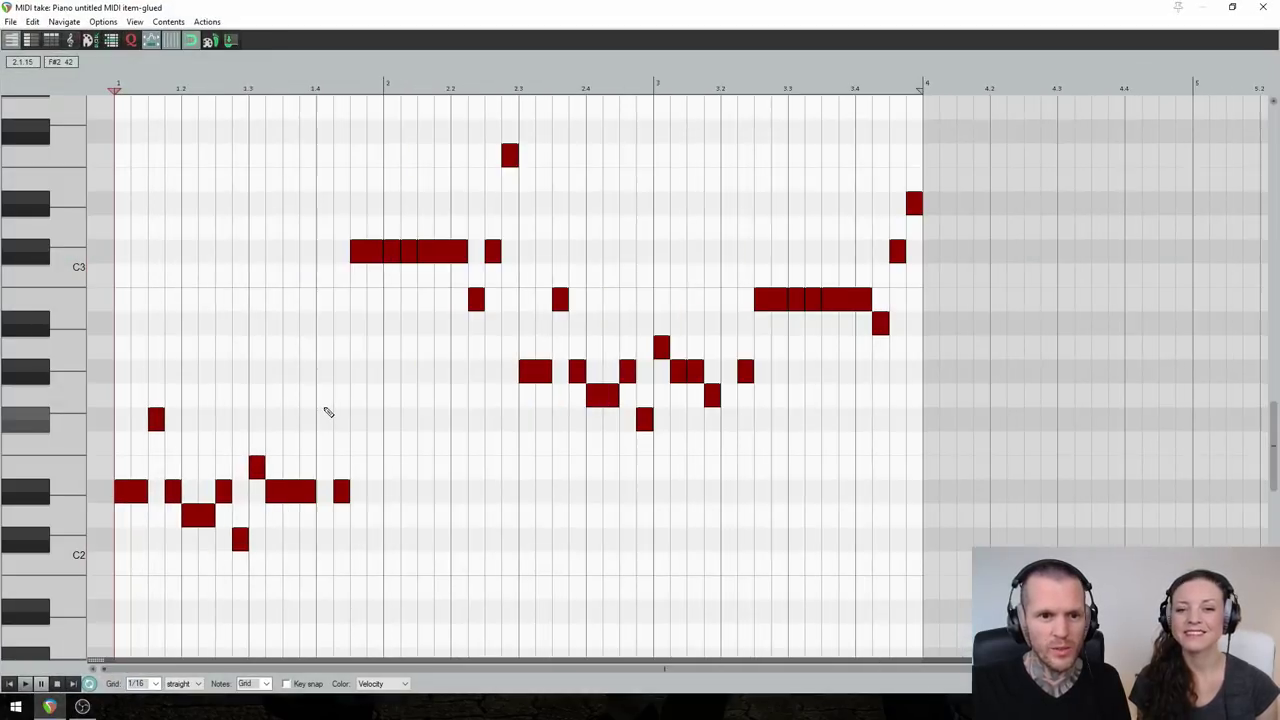
Set View > Piano roll notes to Diamonds (drum mode) in the MIDI editor.
{"action": "left_click", "coordinate": [134, 21]}
{"action": "mouse_move", "coordinate": [202, 197]}
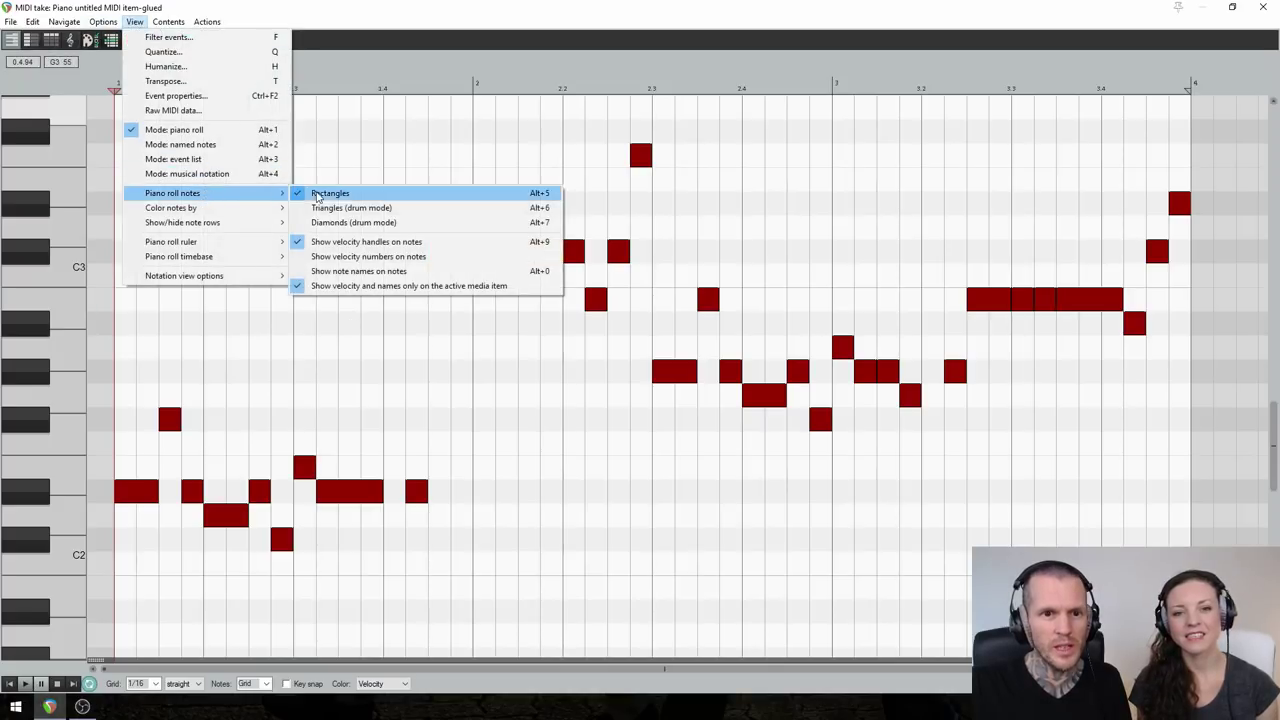
{"action": "left_click", "coordinate": [344, 222]}
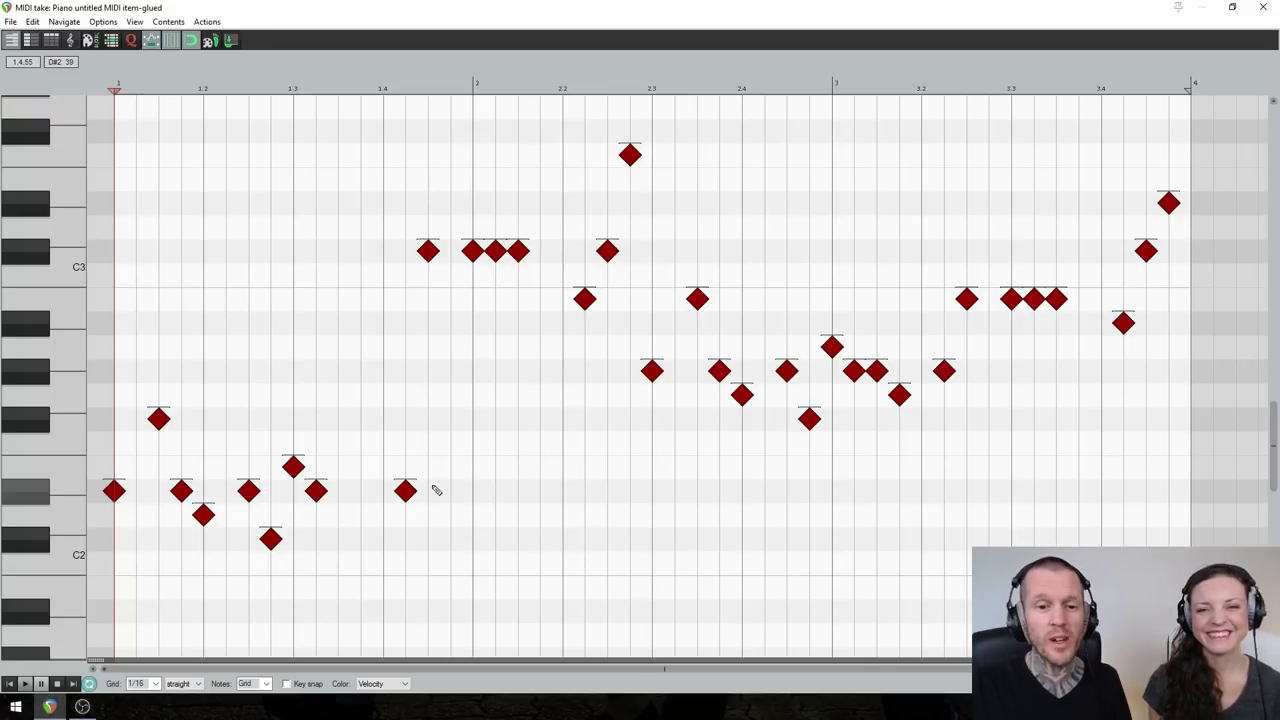
Raise the D#2, D2 and other low notes in bar 1 up onto the F#2 row.
{"action": "left_click_drag", "start_coordinate": [432, 488], "coordinate": [100, 492]}
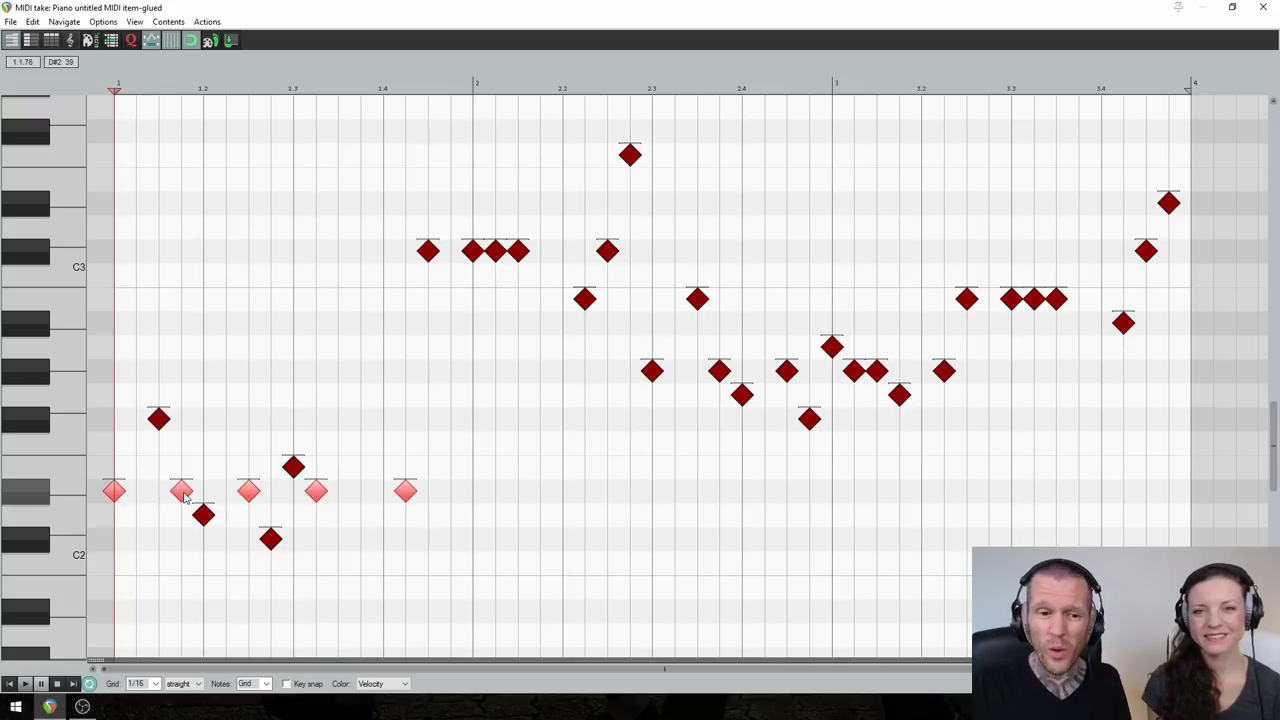
{"action": "left_click_drag", "start_coordinate": [183, 497], "coordinate": [185, 425]}
{"action": "left_click", "coordinate": [203, 515]}
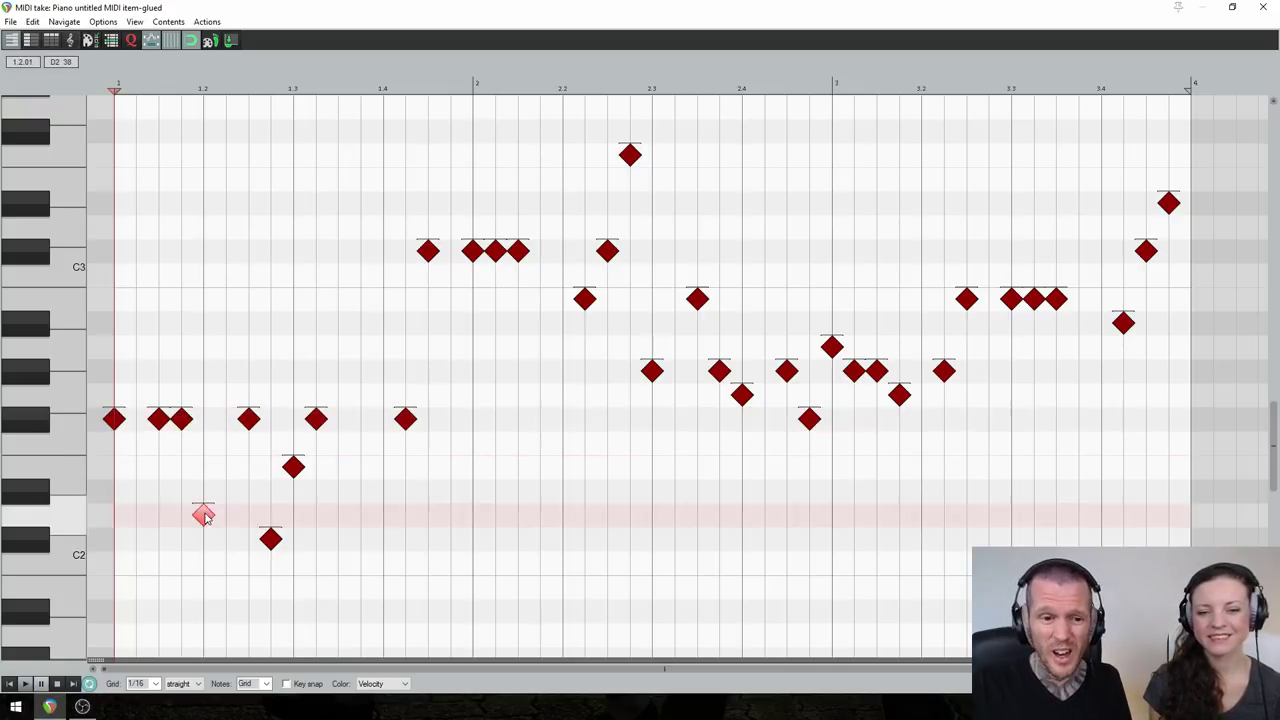
{"action": "left_click_drag", "start_coordinate": [205, 517], "coordinate": [206, 420]}
{"action": "left_click", "coordinate": [269, 538]}
{"action": "left_click_drag", "start_coordinate": [269, 538], "coordinate": [272, 422]}
{"action": "left_click_drag", "start_coordinate": [293, 468], "coordinate": [296, 428]}
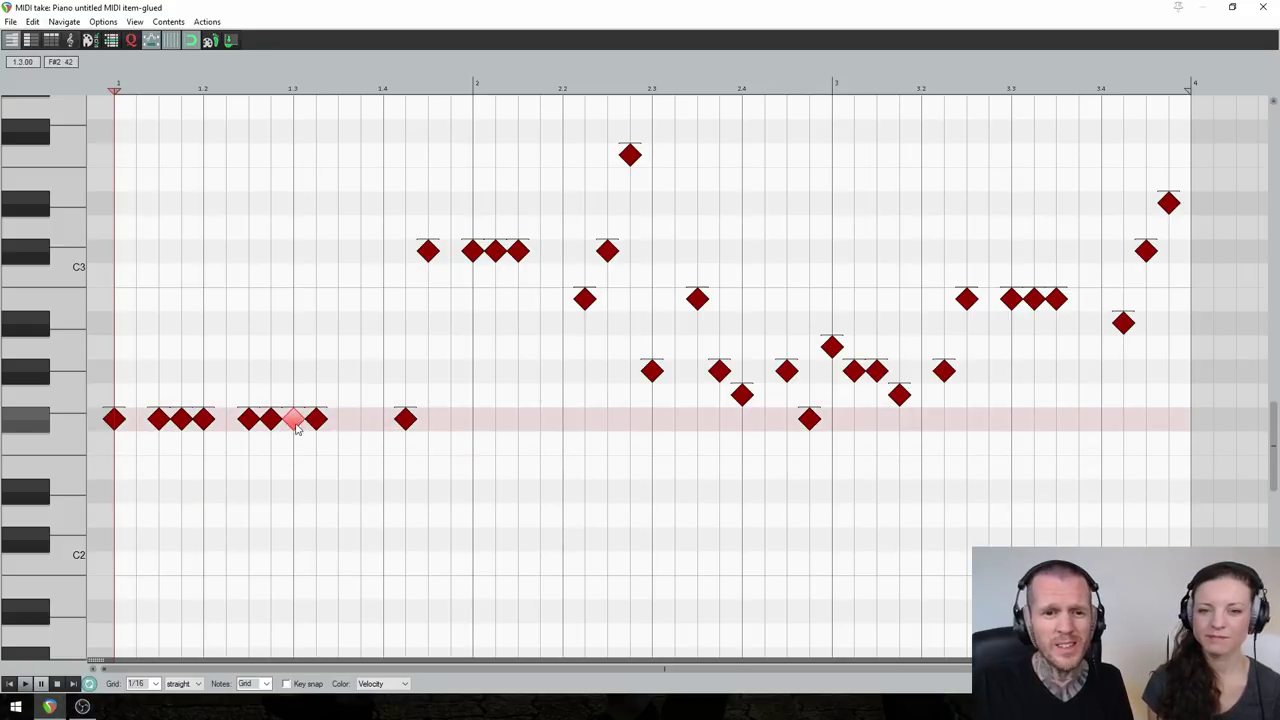
Lower the five bar-2 C#3 notes, the top note and the six B2 notes to F#2.
{"action": "left_click_drag", "start_coordinate": [374, 251], "coordinate": [688, 254]}
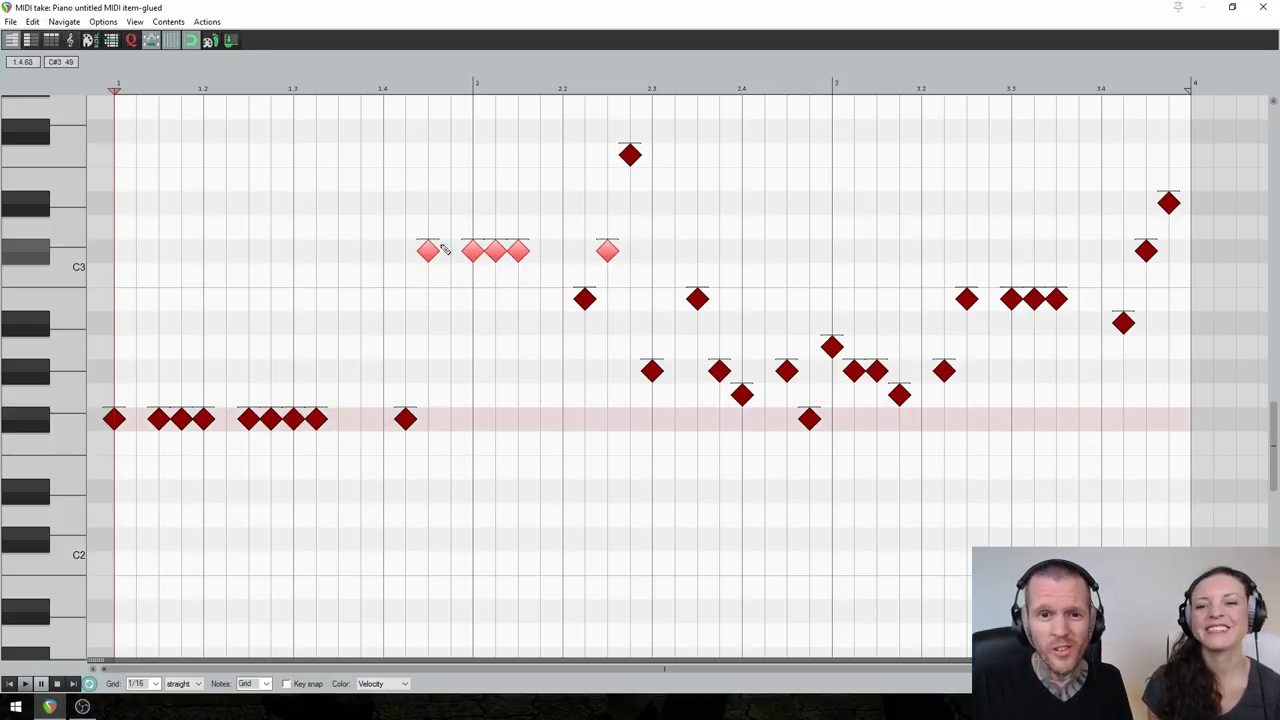
{"action": "left_click_drag", "start_coordinate": [436, 251], "coordinate": [436, 418]}
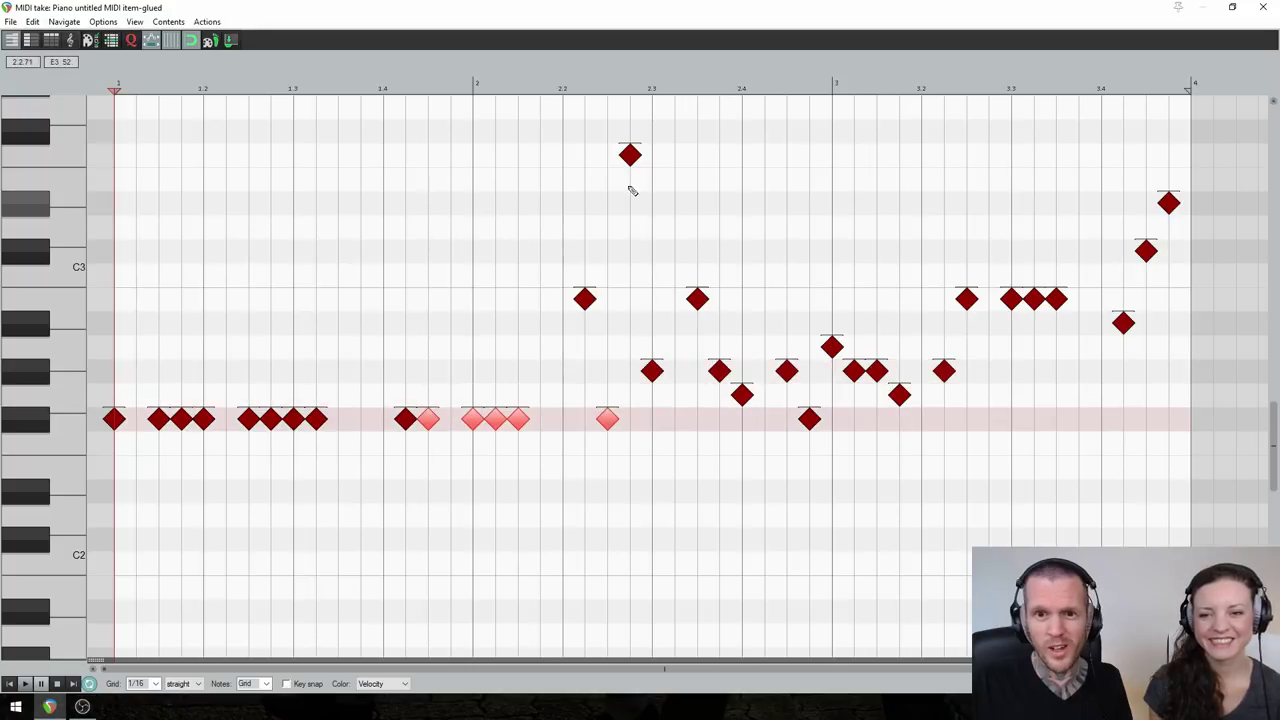
{"action": "left_click", "coordinate": [631, 155]}
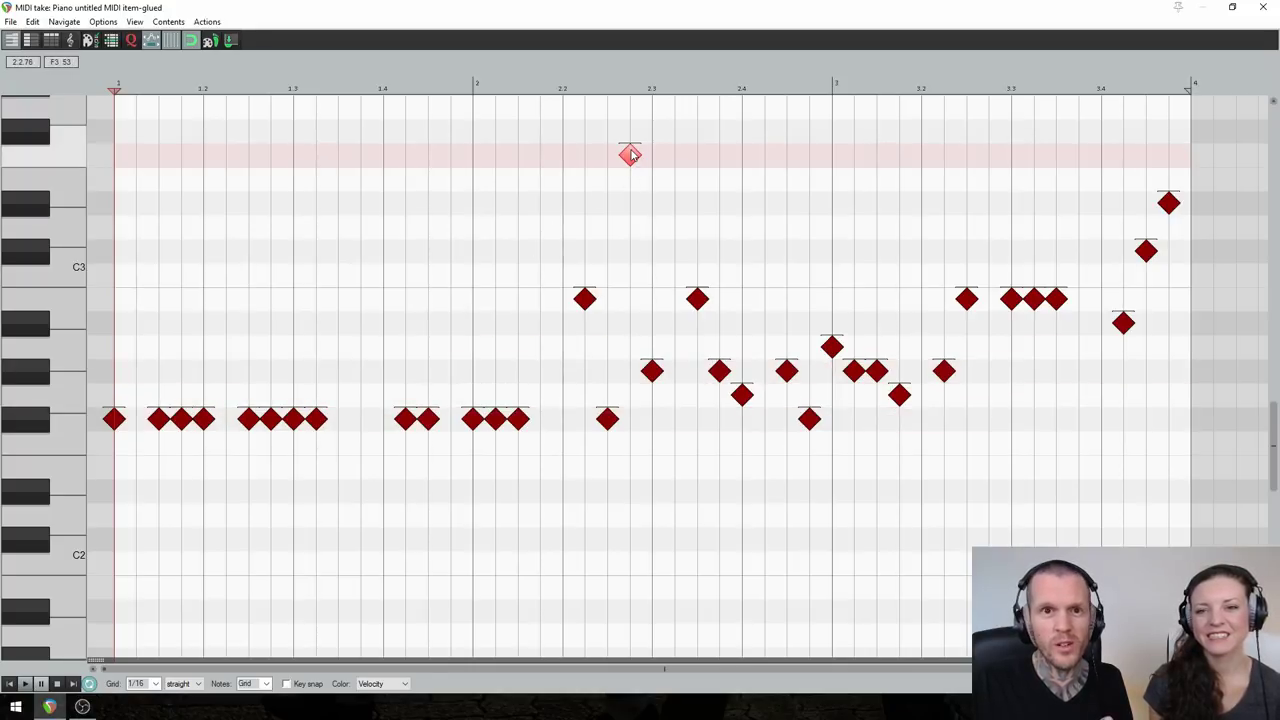
{"action": "left_click_drag", "start_coordinate": [631, 155], "coordinate": [631, 418]}
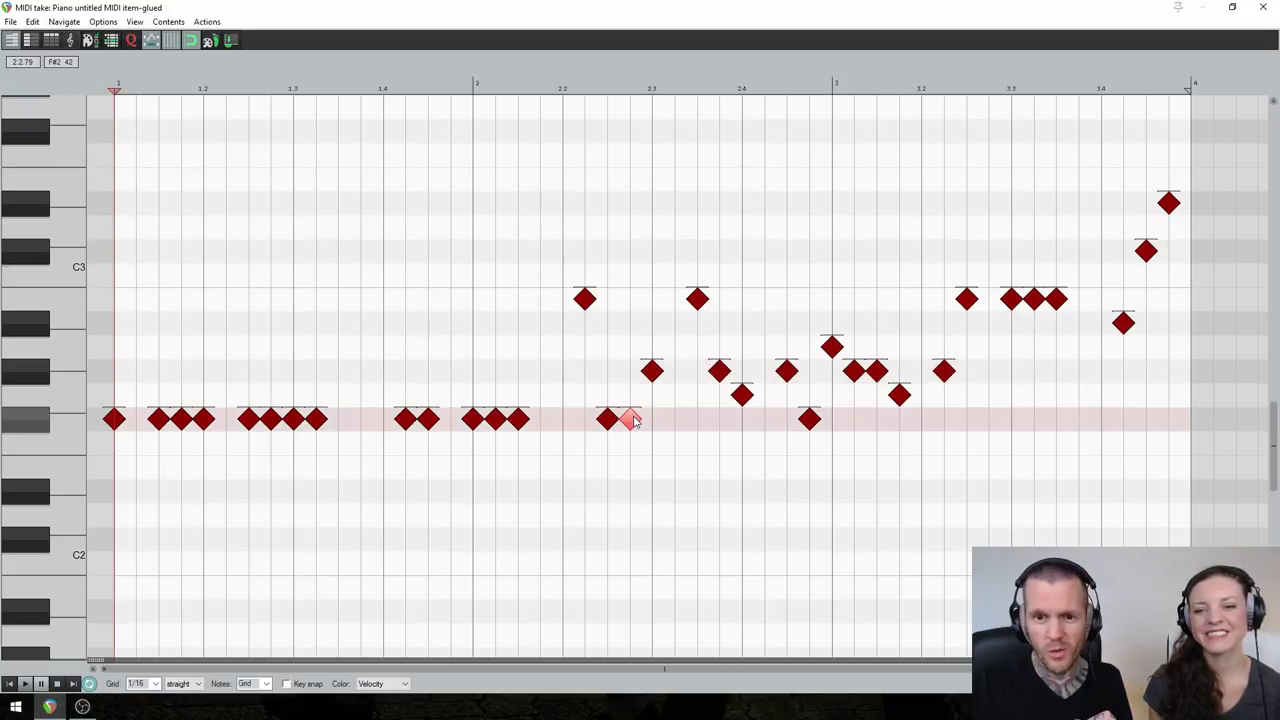
{"action": "left_click_drag", "start_coordinate": [564, 313], "coordinate": [1135, 290]}
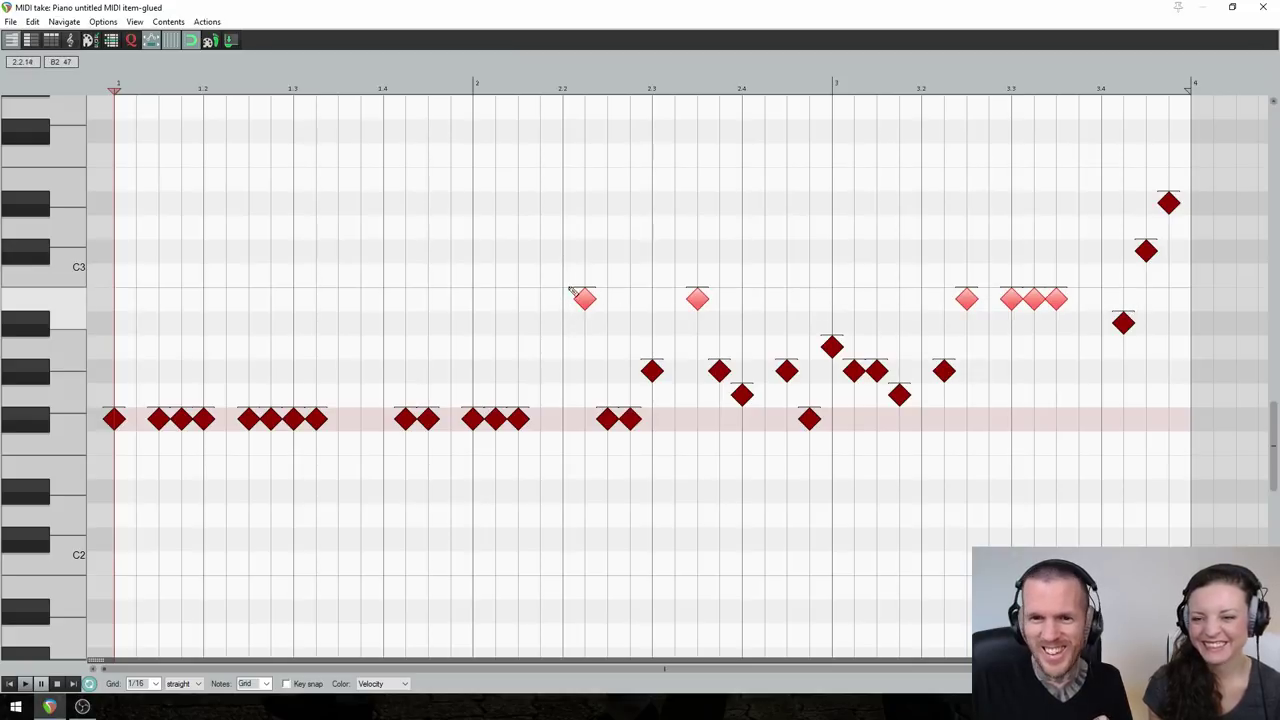
{"action": "left_click_drag", "start_coordinate": [586, 301], "coordinate": [586, 421]}
Lower the G#2, G2, A2, A#2, C#3 and final highest notes onto F#2.
{"action": "left_click_drag", "start_coordinate": [833, 375], "coordinate": [966, 379]}
{"action": "left_click_drag", "start_coordinate": [655, 376], "coordinate": [660, 425]}
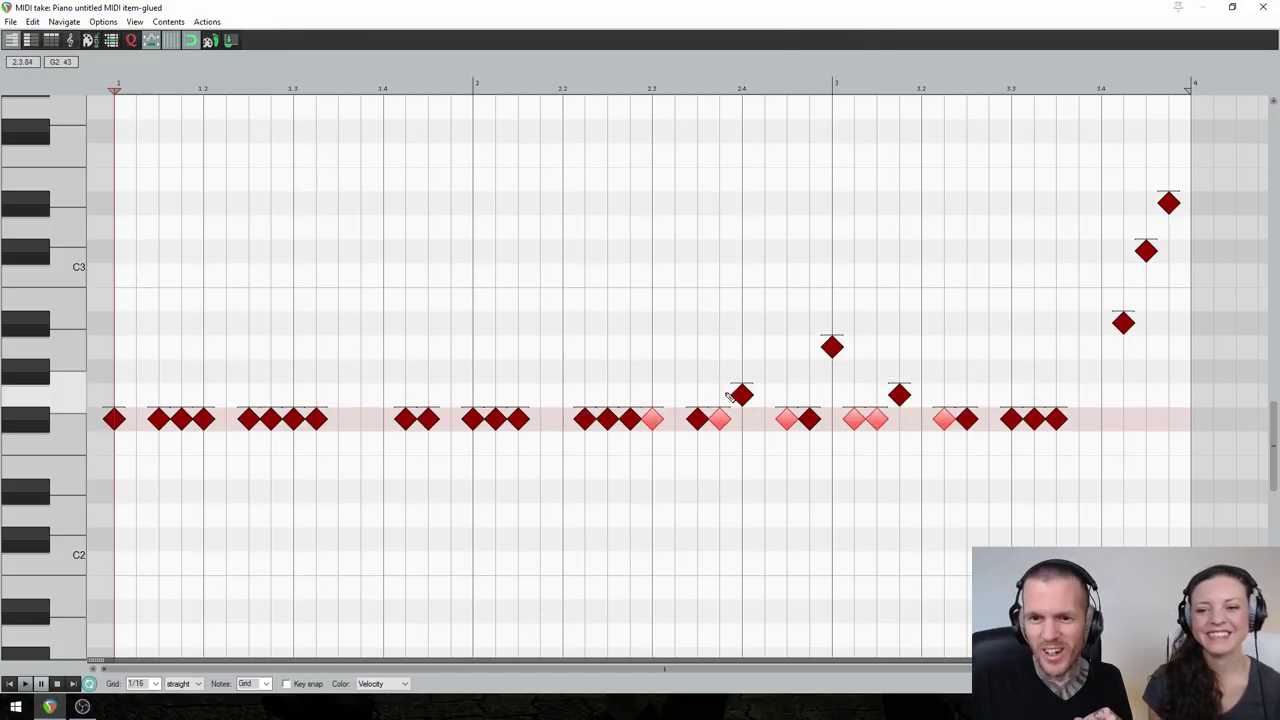
{"action": "left_click_drag", "start_coordinate": [720, 385], "coordinate": [906, 410]}
{"action": "left_click_drag", "start_coordinate": [743, 405], "coordinate": [743, 428]}
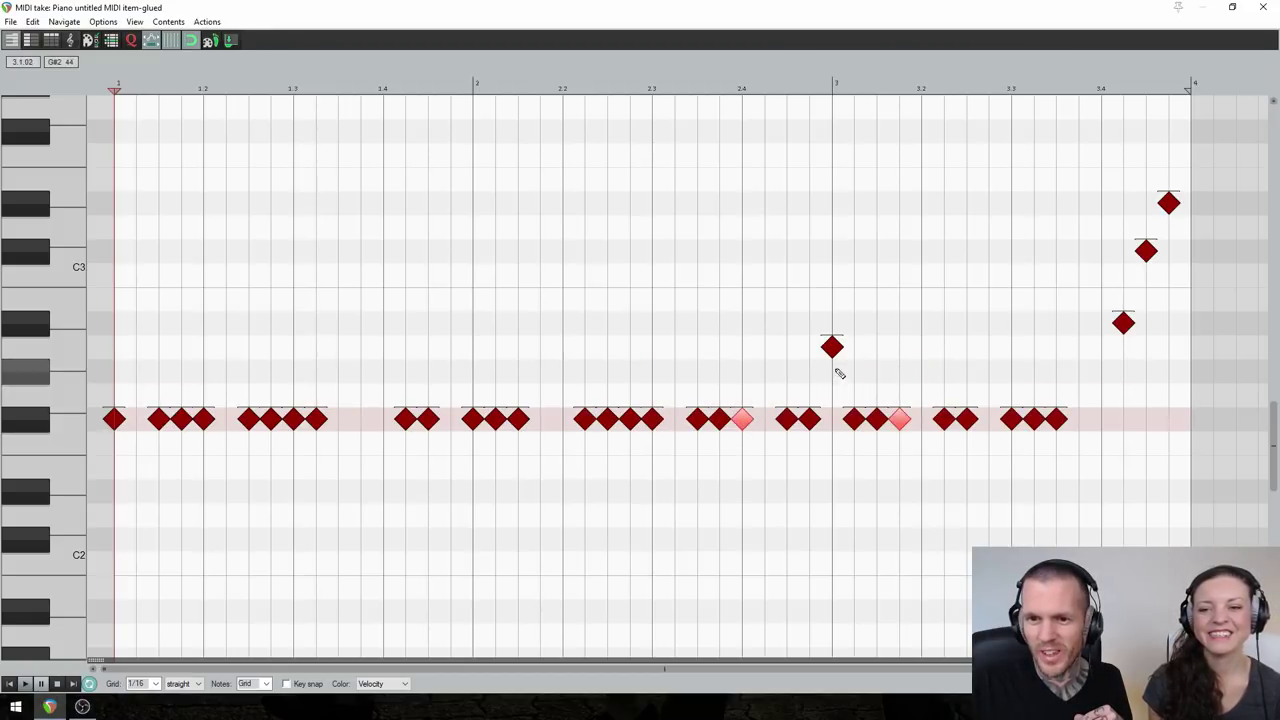
{"action": "left_click_drag", "start_coordinate": [832, 349], "coordinate": [832, 420]}
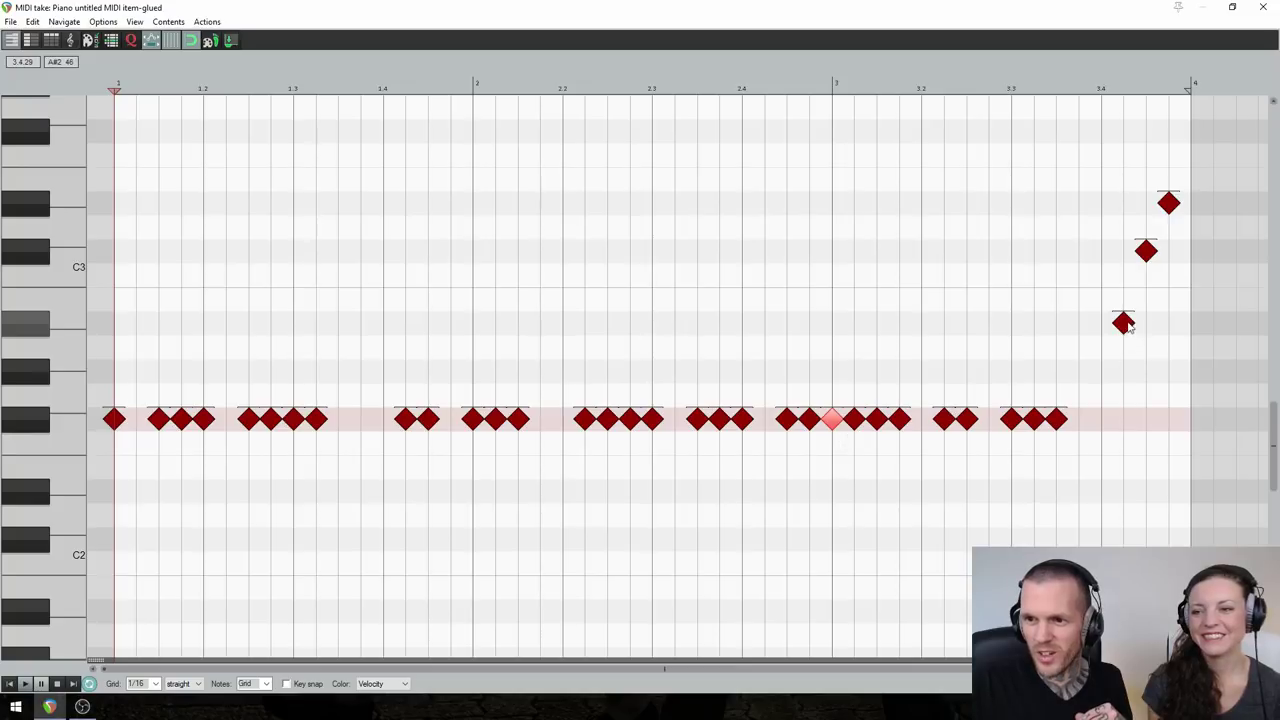
{"action": "left_click_drag", "start_coordinate": [1123, 323], "coordinate": [1123, 420]}
{"action": "left_click_drag", "start_coordinate": [1148, 257], "coordinate": [1148, 425]}
{"action": "left_click_drag", "start_coordinate": [1171, 208], "coordinate": [1176, 425]}
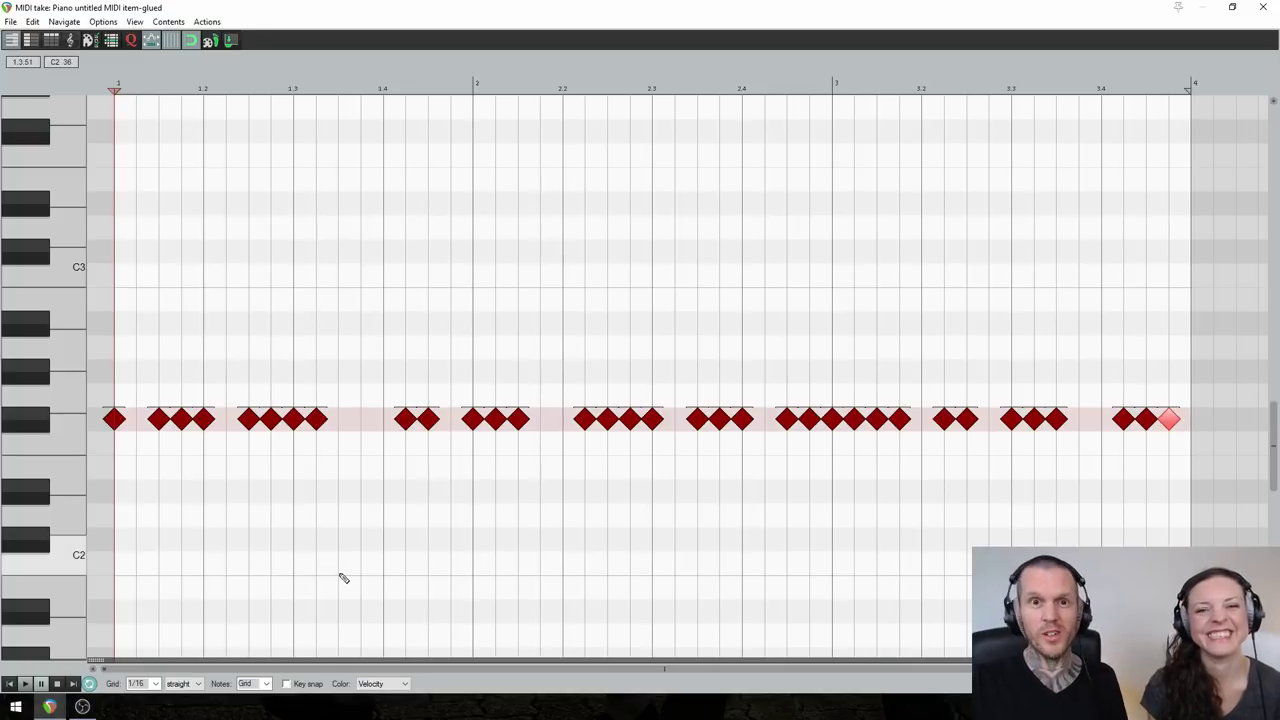
{"action": "scroll", "coordinate": [1276, 447], "scroll_direction": "down", "scroll_amount": 3}
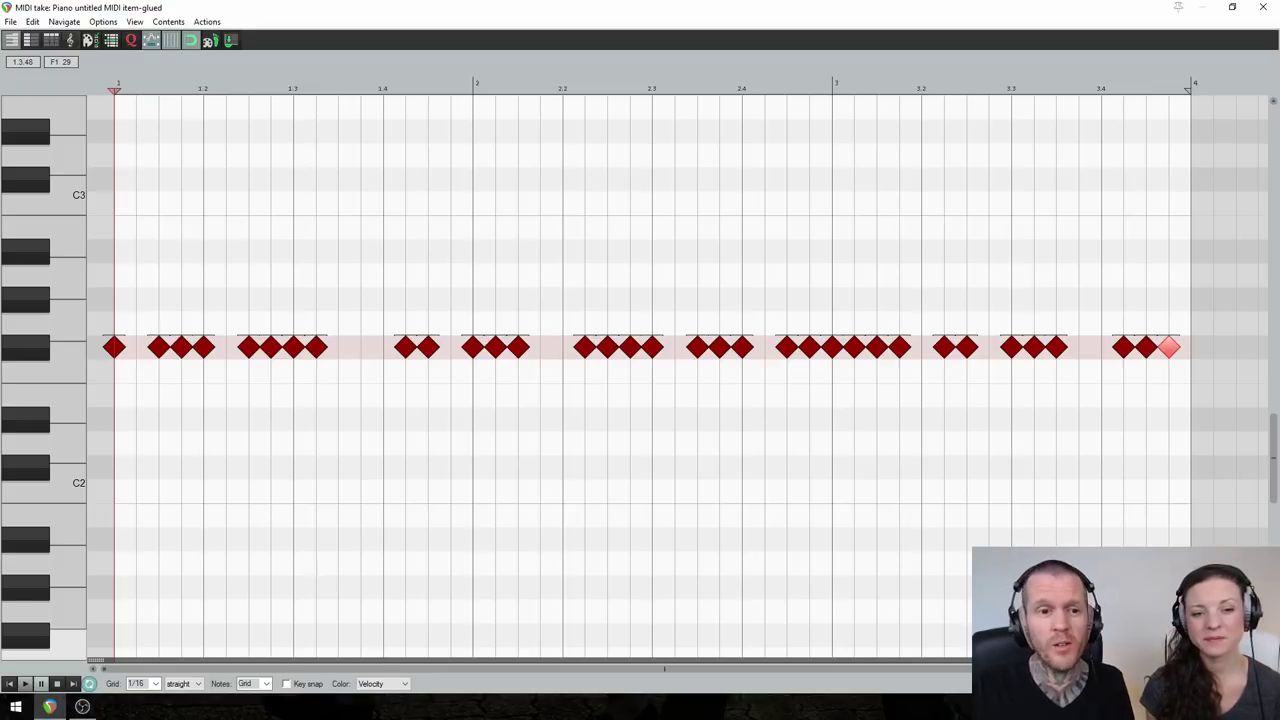
{"action": "key", "text": "space"}
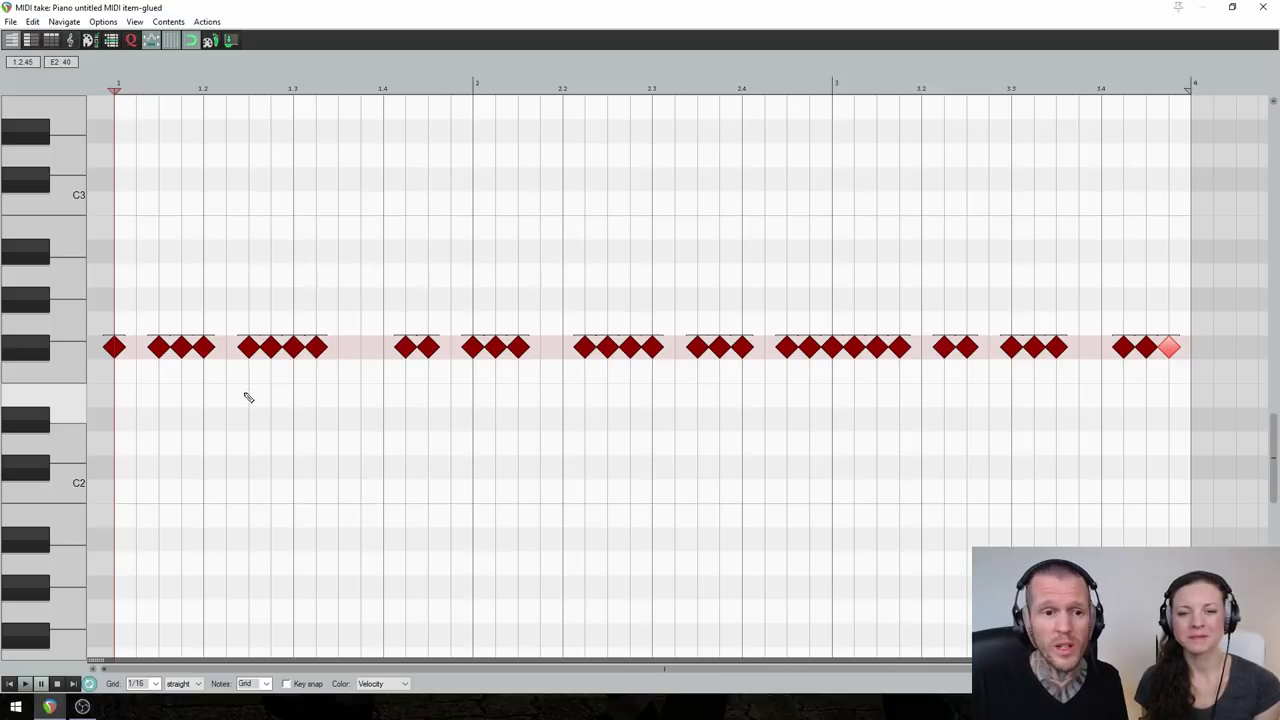
Raise the four notes around beat 1.3 to the A2 row and audition the pattern.
{"action": "key", "text": "space"}
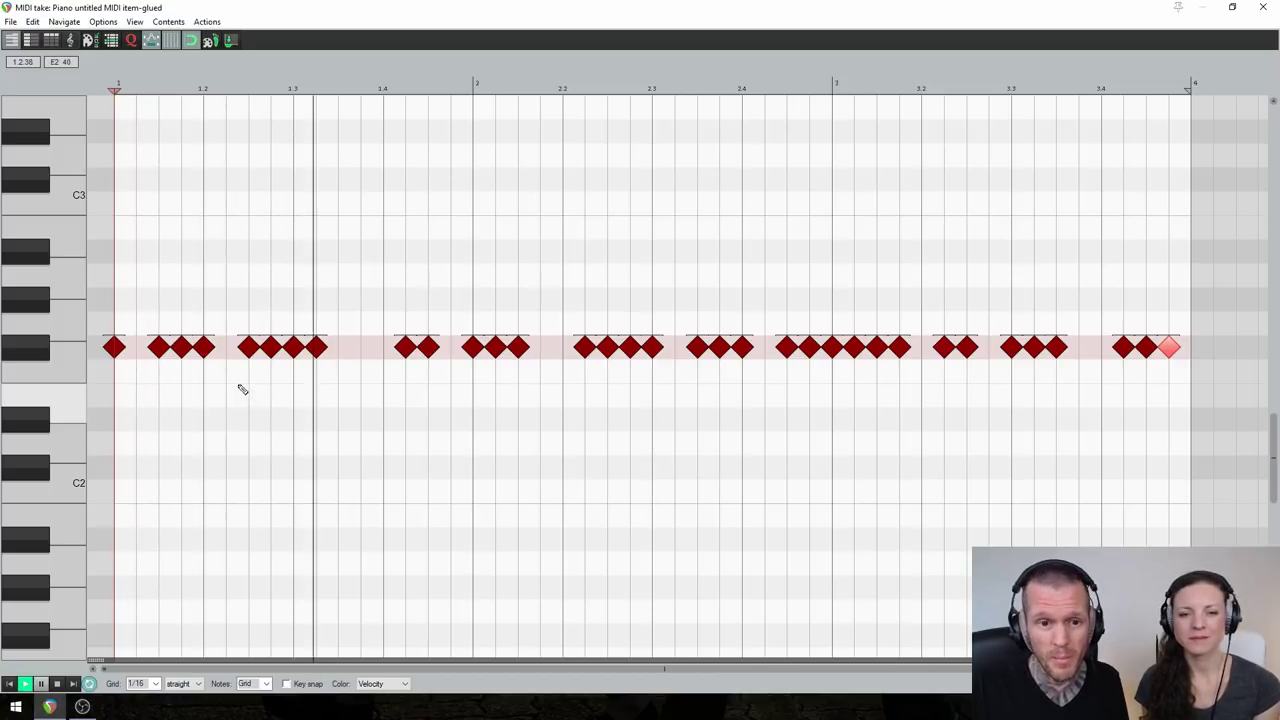
{"action": "key", "text": "space"}
{"action": "left_click_drag", "start_coordinate": [232, 337], "coordinate": [330, 362]}
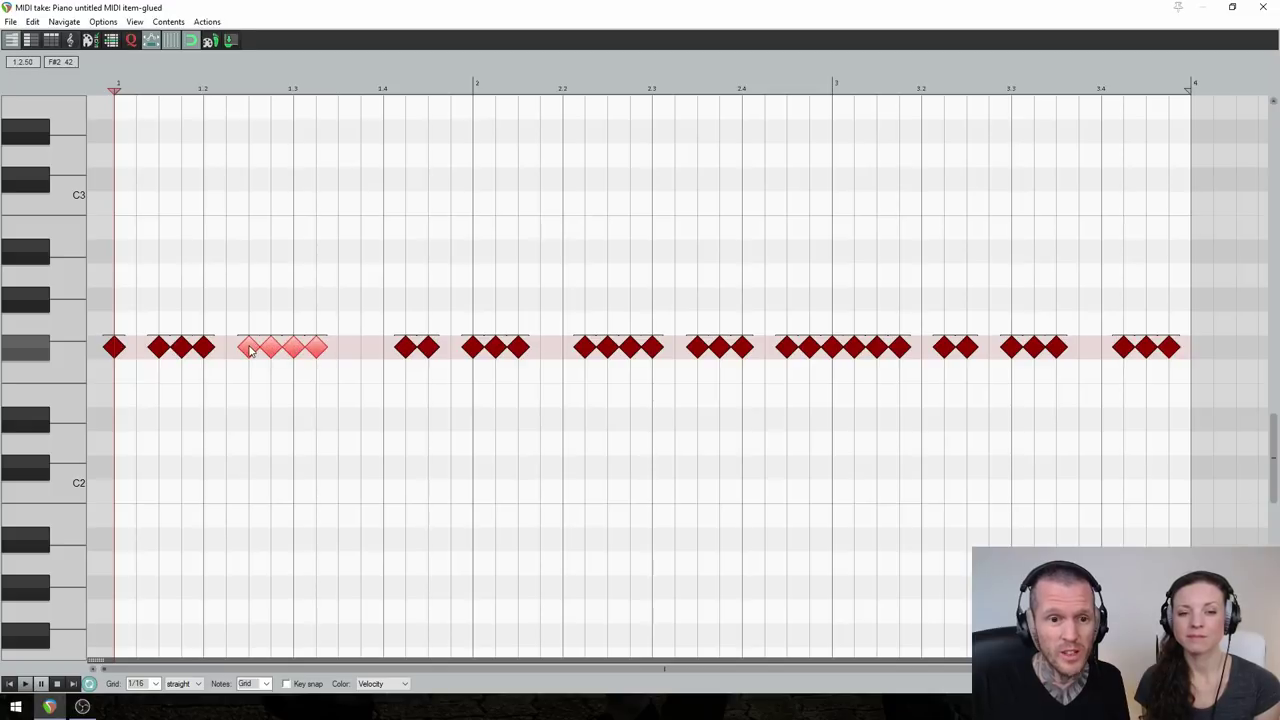
{"action": "left_click_drag", "start_coordinate": [251, 350], "coordinate": [253, 279]}
{"action": "key", "text": "space"}
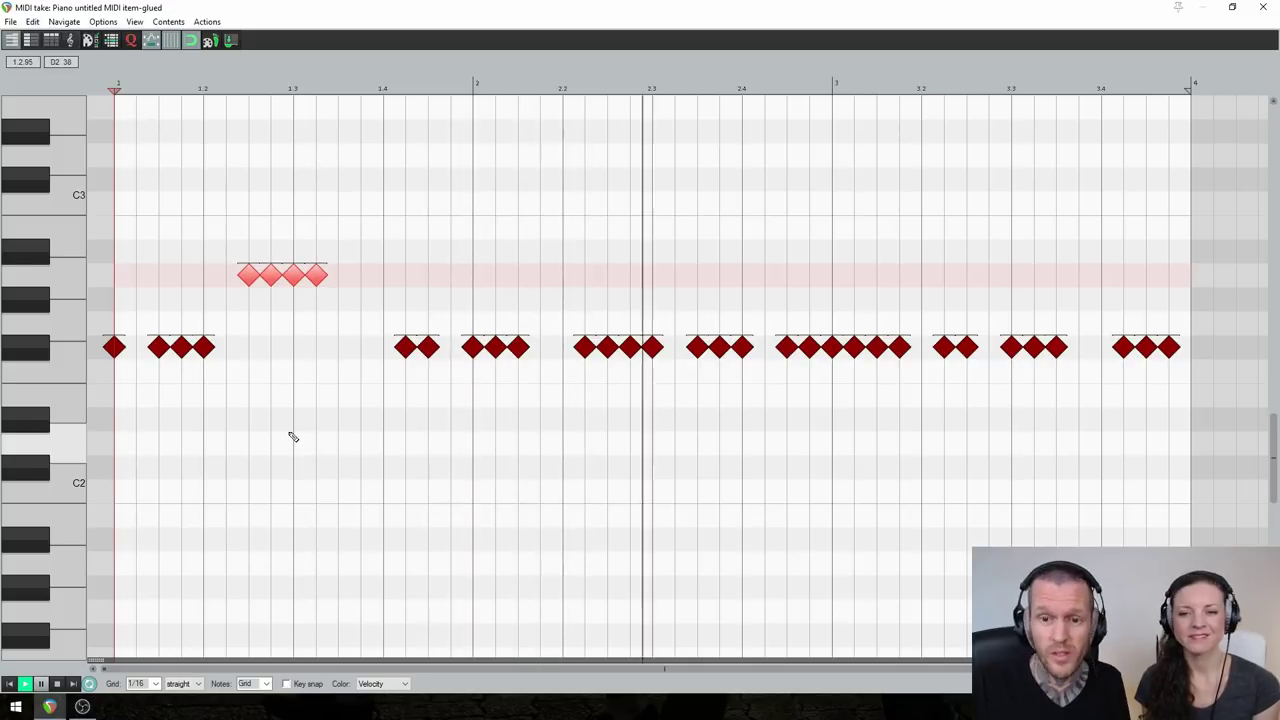
{"action": "key", "text": "space"}
Raise the beat 2.2–2.3 notes to A2, keeping the second one on F#2.
{"action": "left_click_drag", "start_coordinate": [557, 322], "coordinate": [660, 402]}
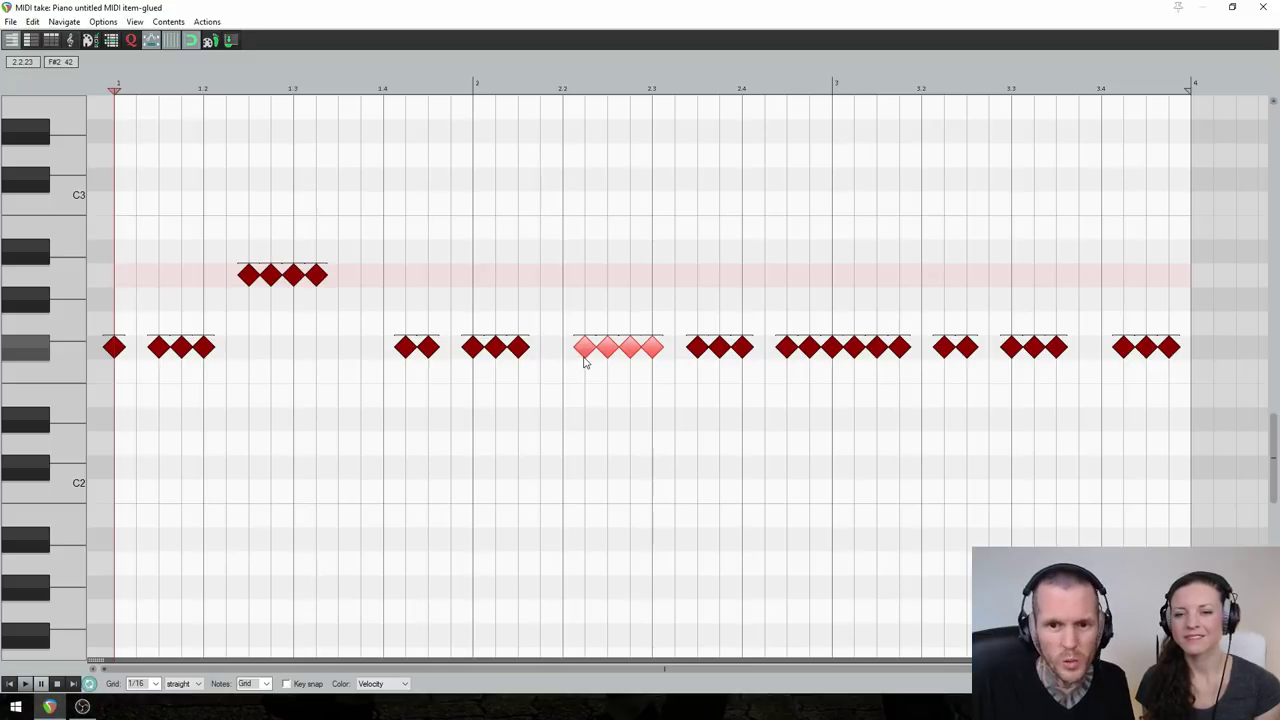
{"action": "left_click_drag", "start_coordinate": [585, 348], "coordinate": [585, 275]}
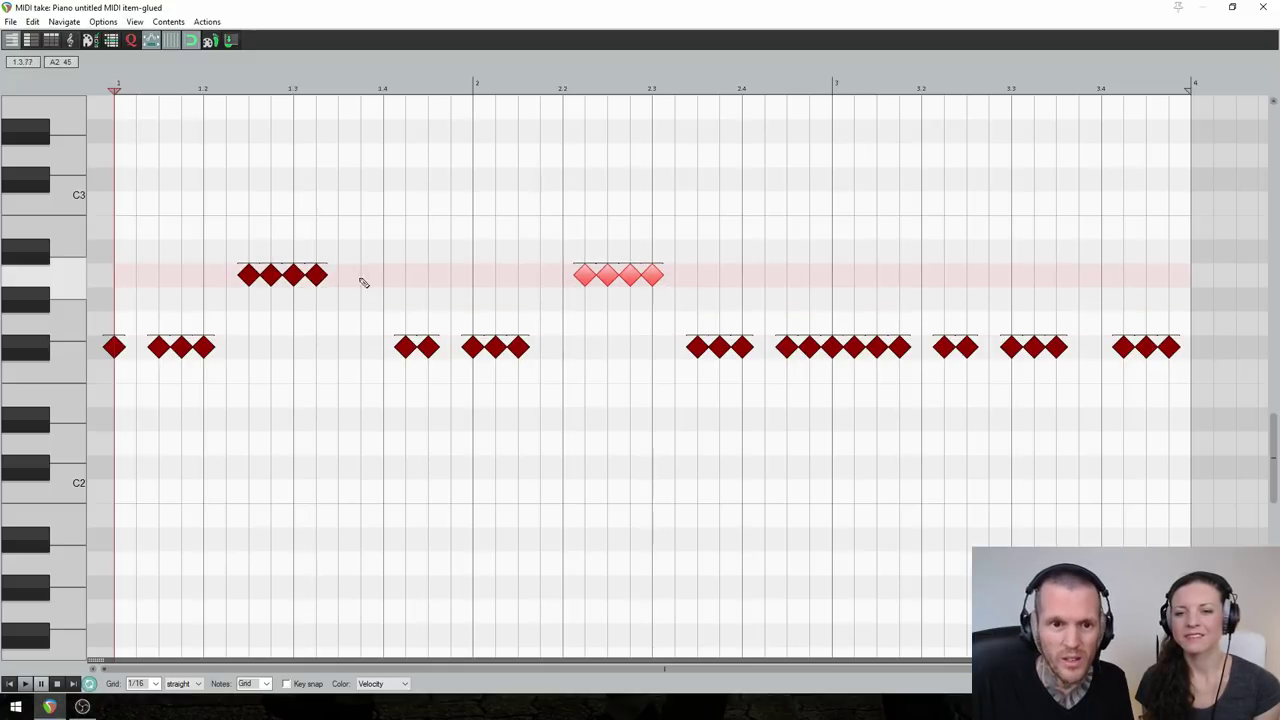
{"action": "left_click", "coordinate": [607, 277]}
{"action": "left_click_drag", "start_coordinate": [607, 277], "coordinate": [609, 348]}
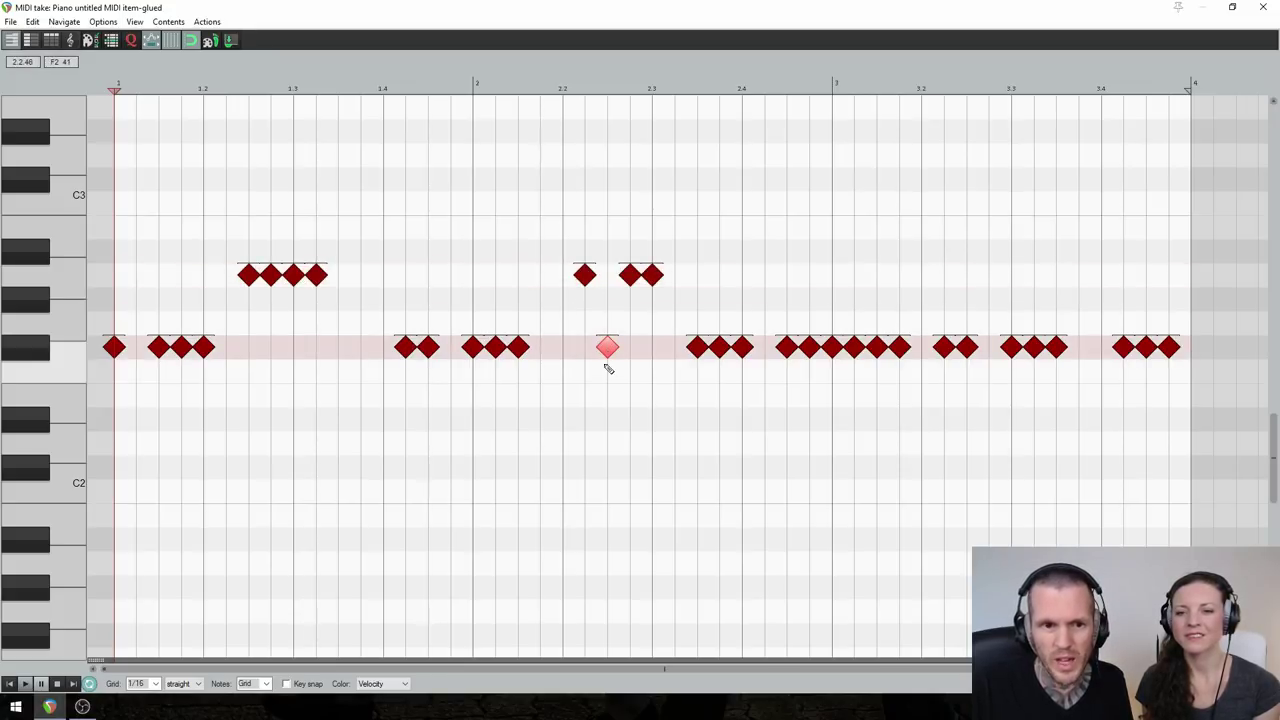
{"action": "key", "text": "space"}
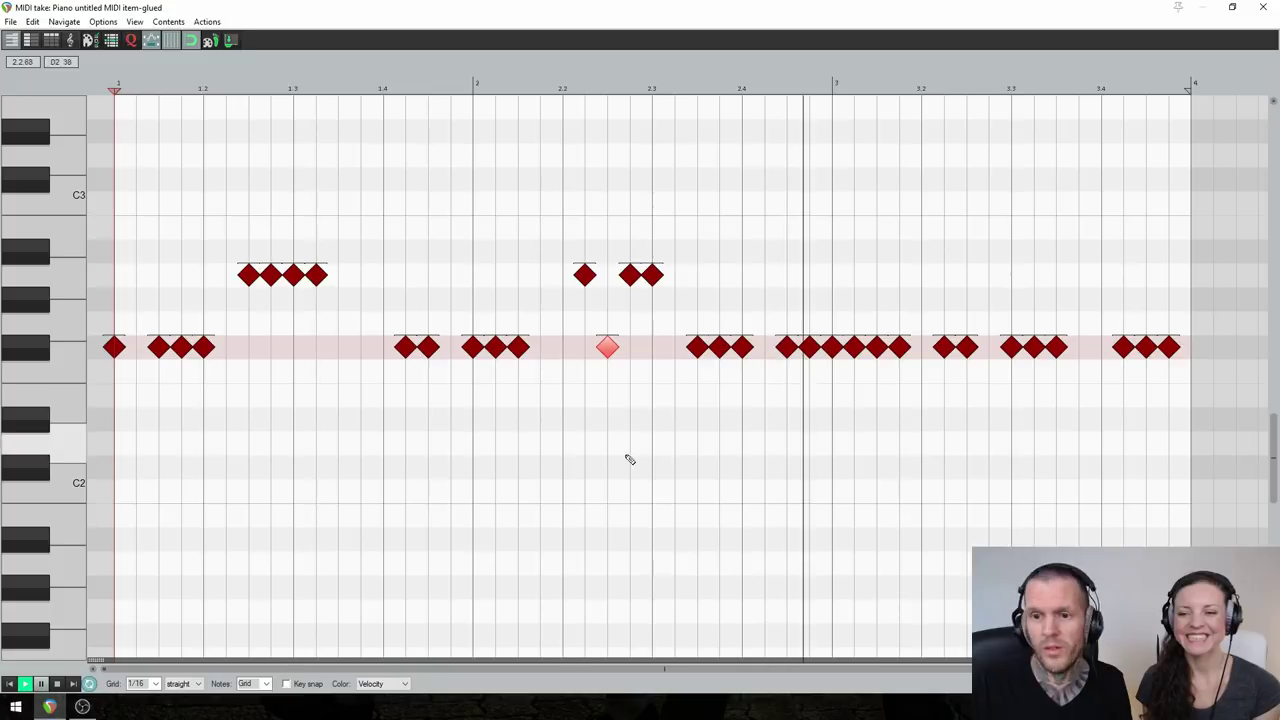
Move the bar-3 accents to A2, then select the whole remaining F#2 row.
{"action": "left_click_drag", "start_coordinate": [828, 322], "coordinate": [922, 430]}
{"action": "left_click_drag", "start_coordinate": [835, 352], "coordinate": [835, 280]}
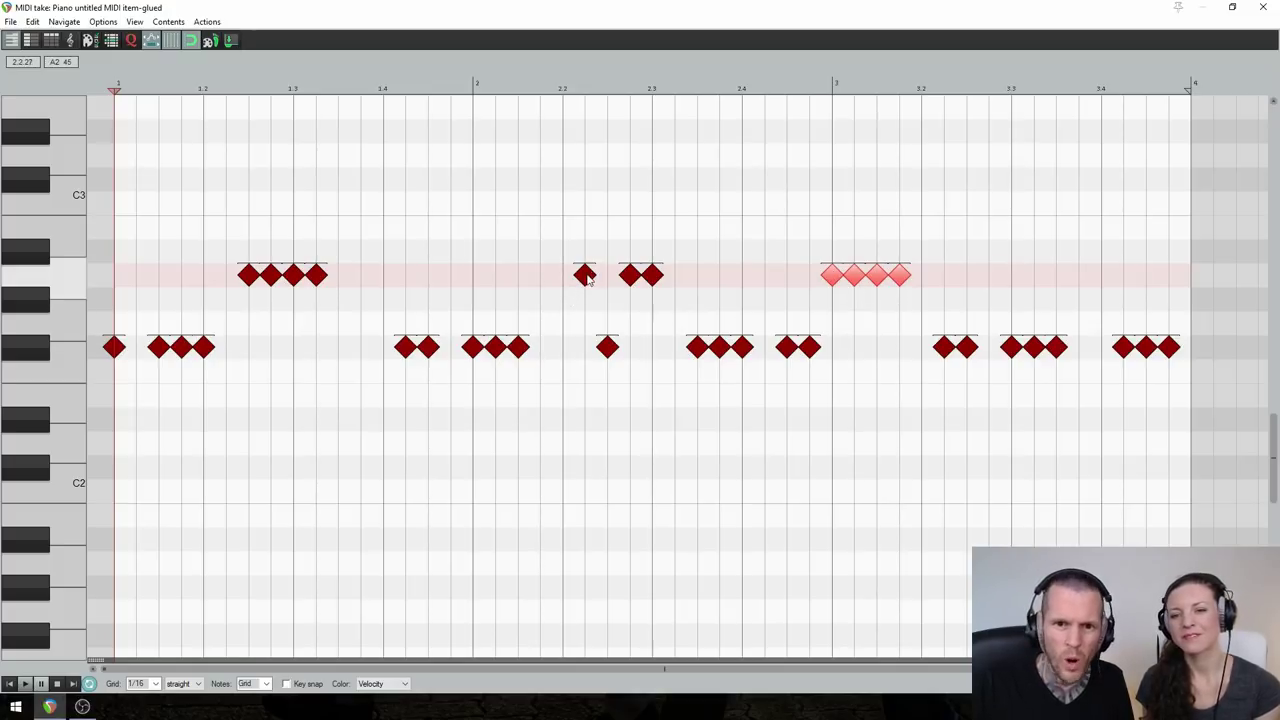
{"action": "left_click", "coordinate": [833, 277]}
{"action": "left_click", "coordinate": [852, 279]}
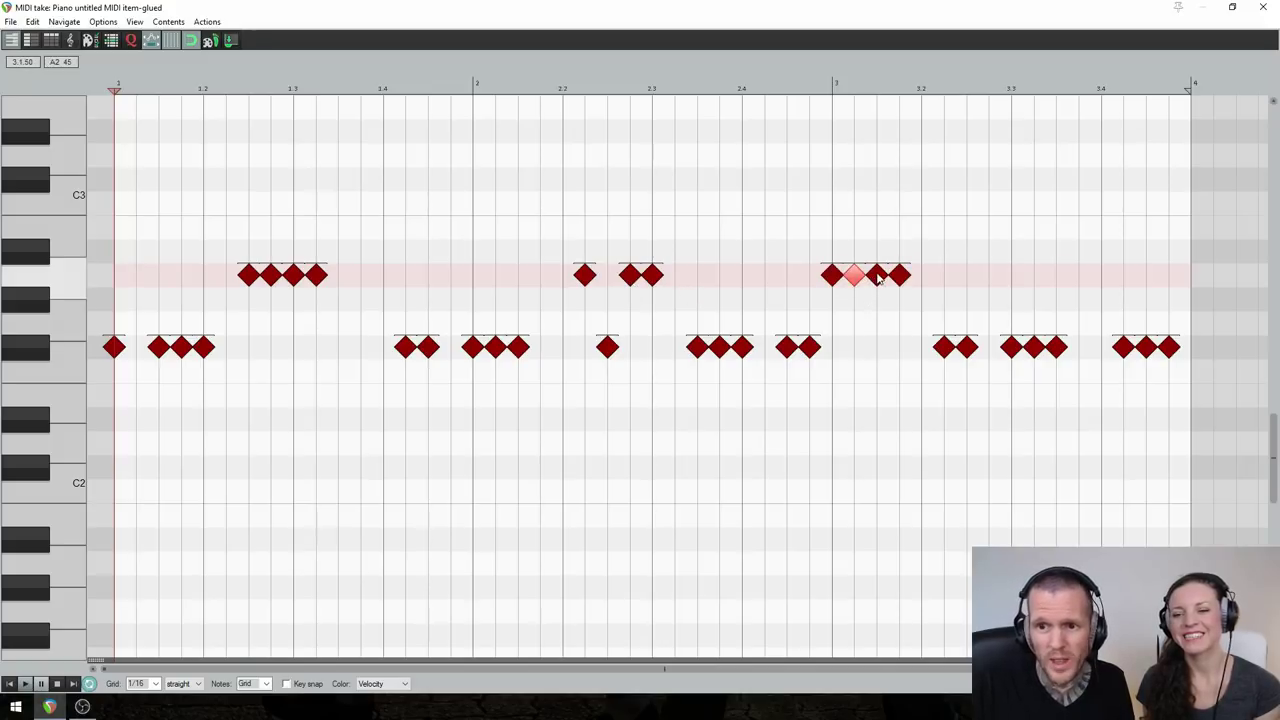
{"action": "left_click_drag", "start_coordinate": [878, 279], "coordinate": [877, 347]}
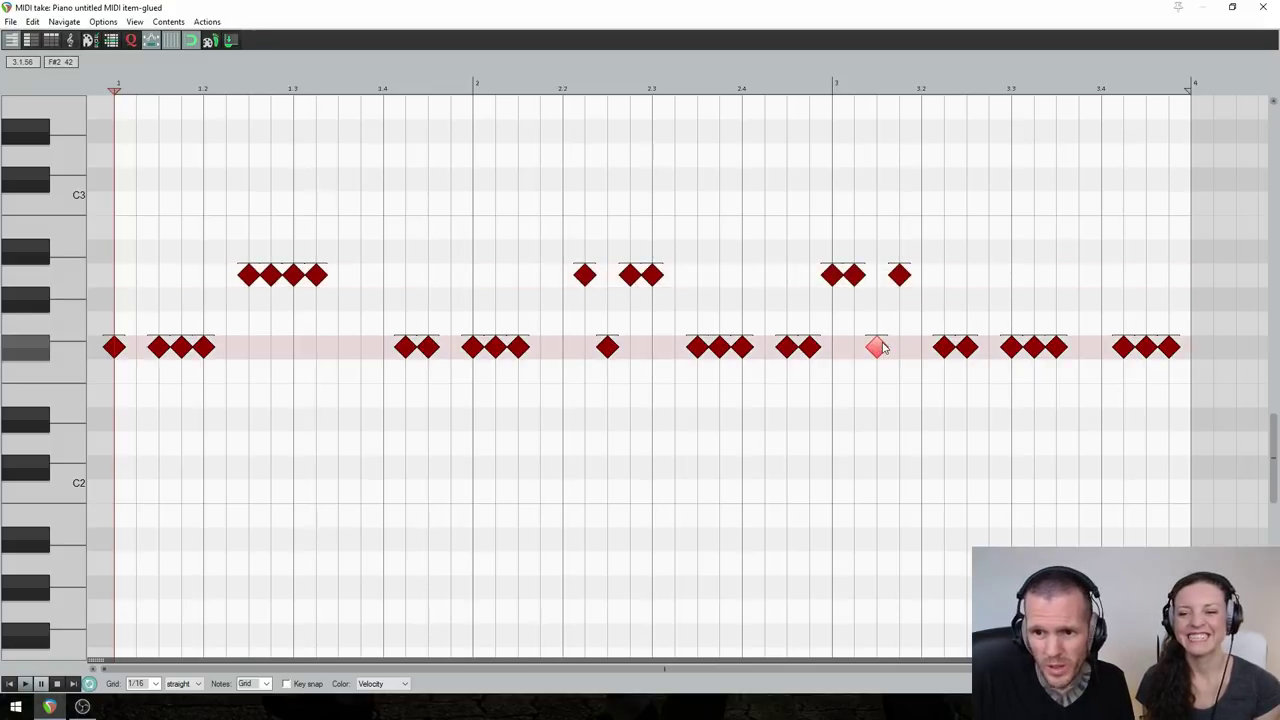
{"action": "left_click", "coordinate": [900, 276]}
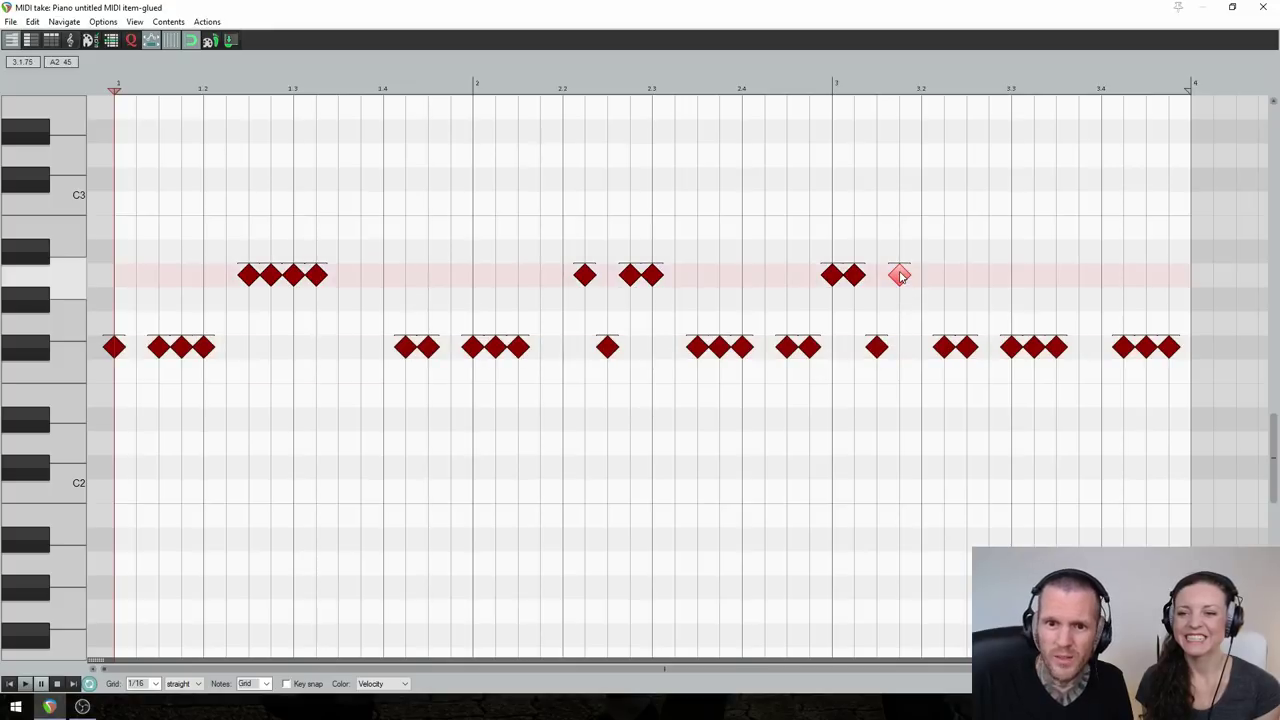
{"action": "left_click_drag", "start_coordinate": [945, 347], "coordinate": [948, 288]}
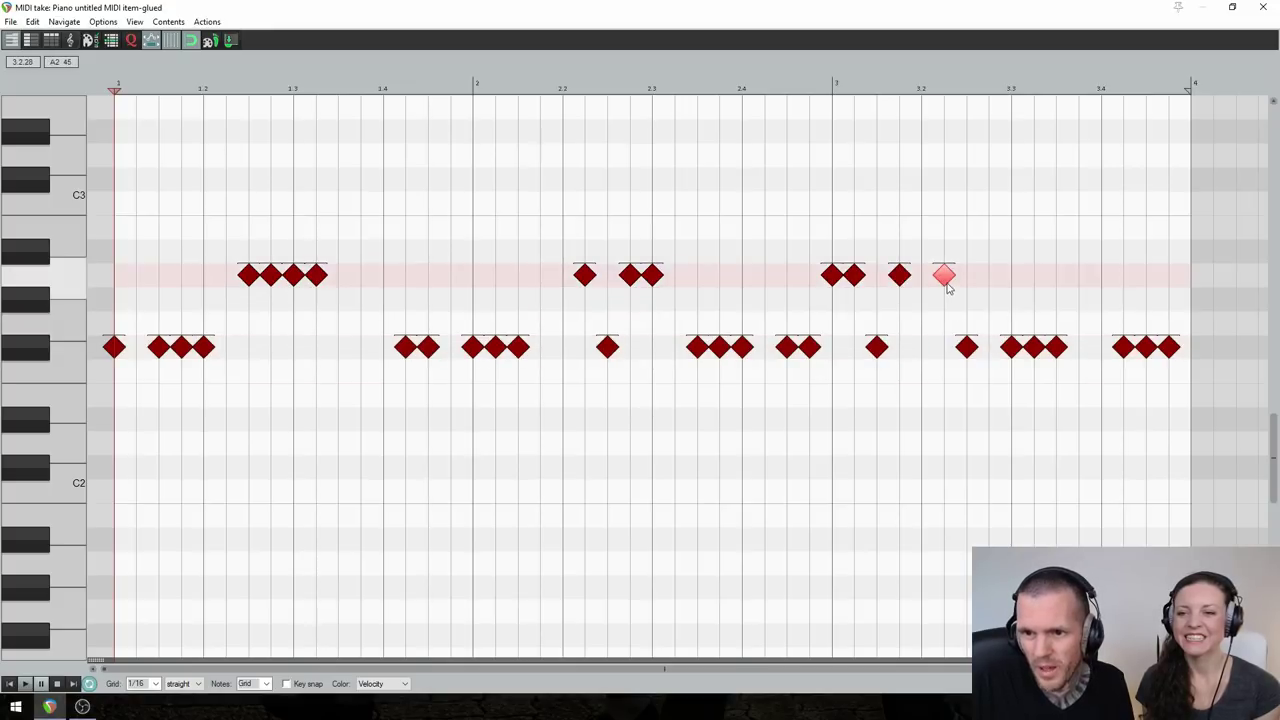
{"action": "key", "text": "space"}
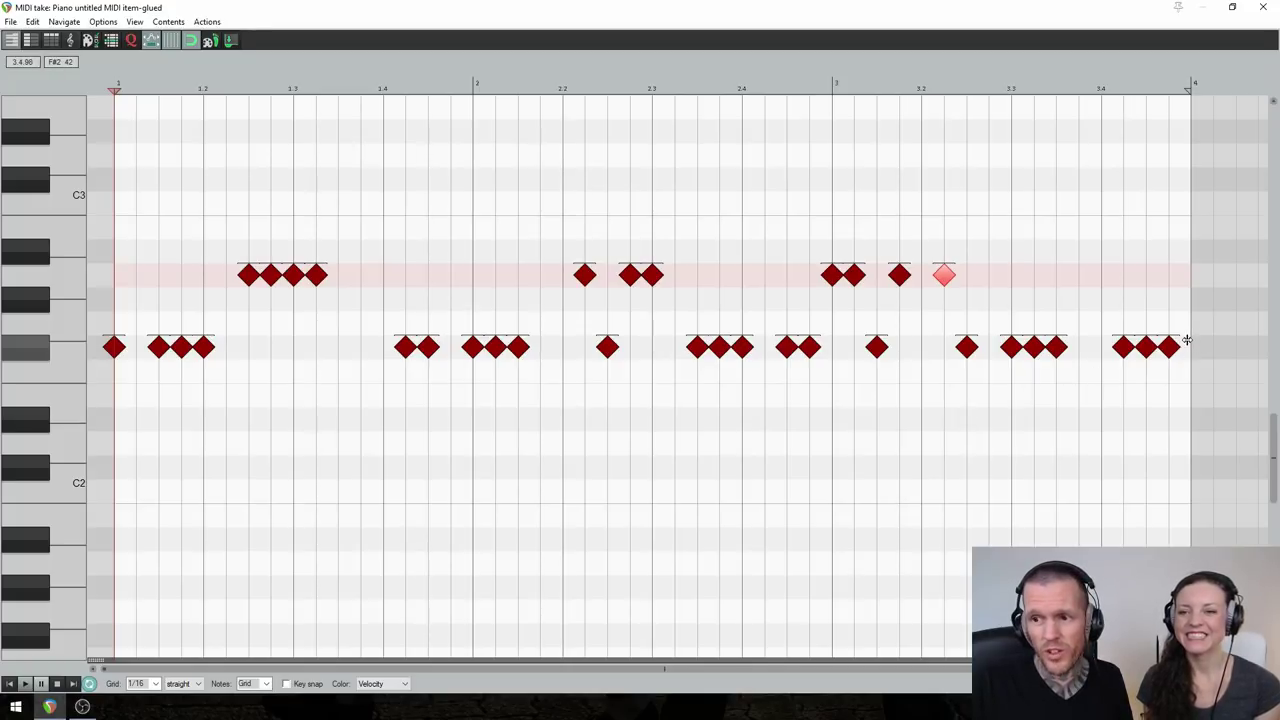
{"action": "left_click_drag", "start_coordinate": [1183, 340], "coordinate": [62, 375]}
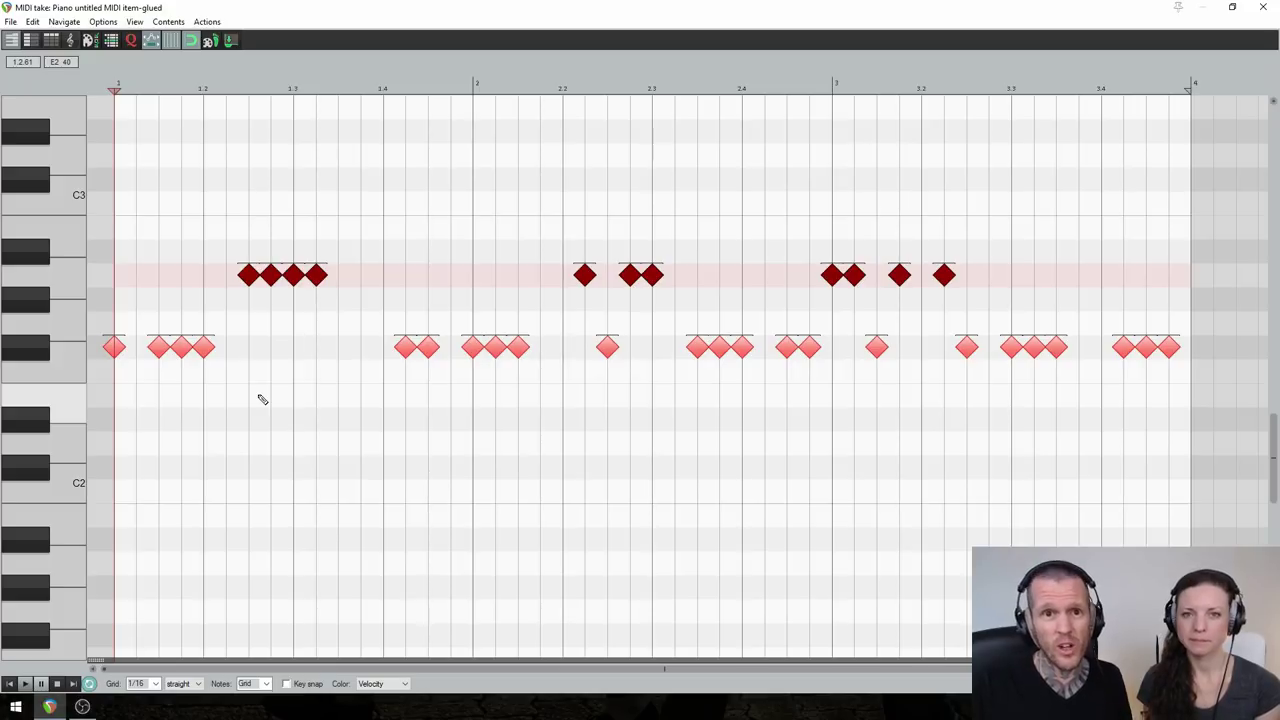
Mute the selected F#2 notes with Alt+M.
{"action": "key", "text": "alt+m"}
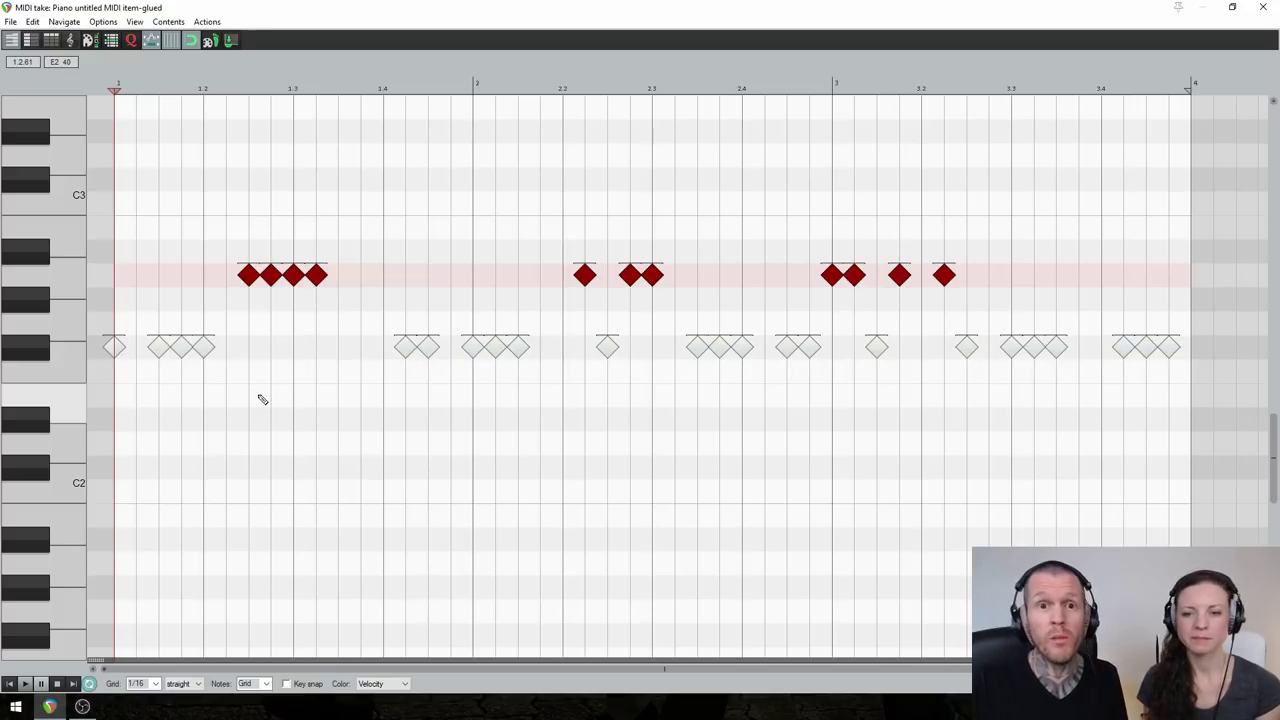
Lower the bar 1 and bar 2 A2 accents onto G2, F2 and C2 as descending fills.
{"action": "left_click", "coordinate": [250, 277]}
{"action": "left_click_drag", "start_coordinate": [271, 276], "coordinate": [272, 327]}
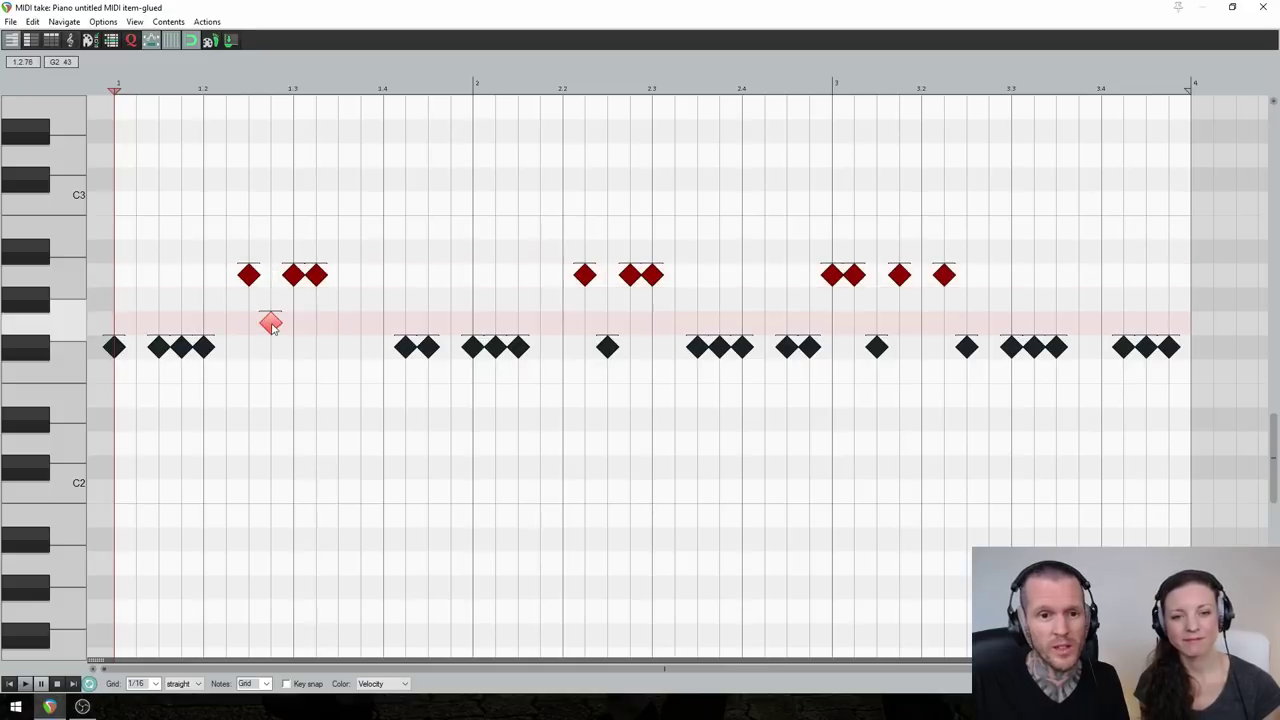
{"action": "left_click_drag", "start_coordinate": [294, 273], "coordinate": [304, 492]}
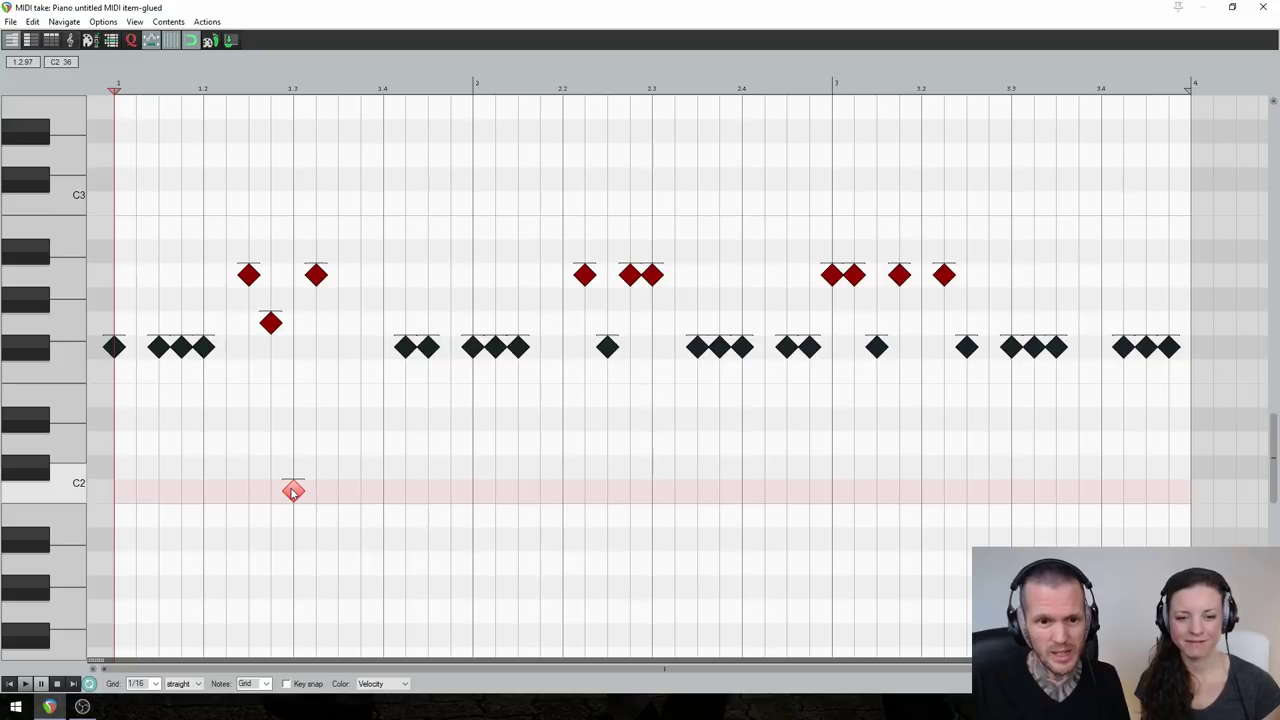
{"action": "left_click_drag", "start_coordinate": [316, 276], "coordinate": [316, 371]}
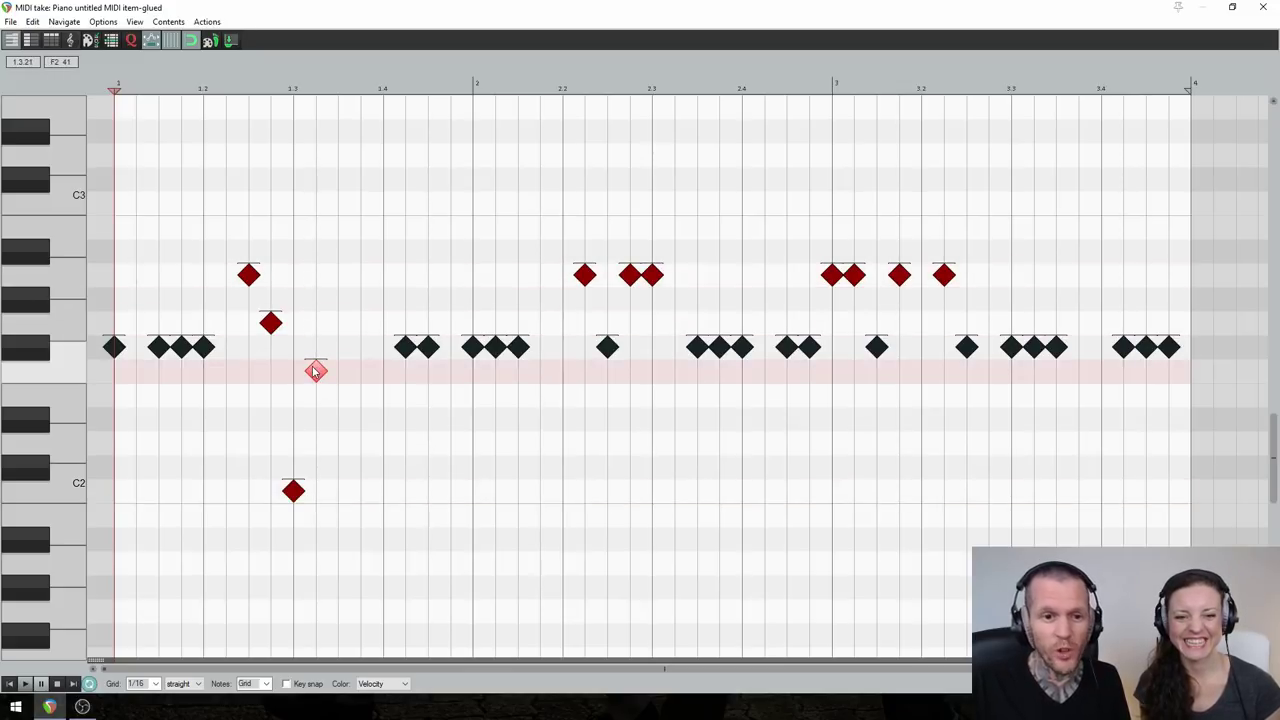
{"action": "left_click_drag", "start_coordinate": [585, 276], "coordinate": [585, 324]}
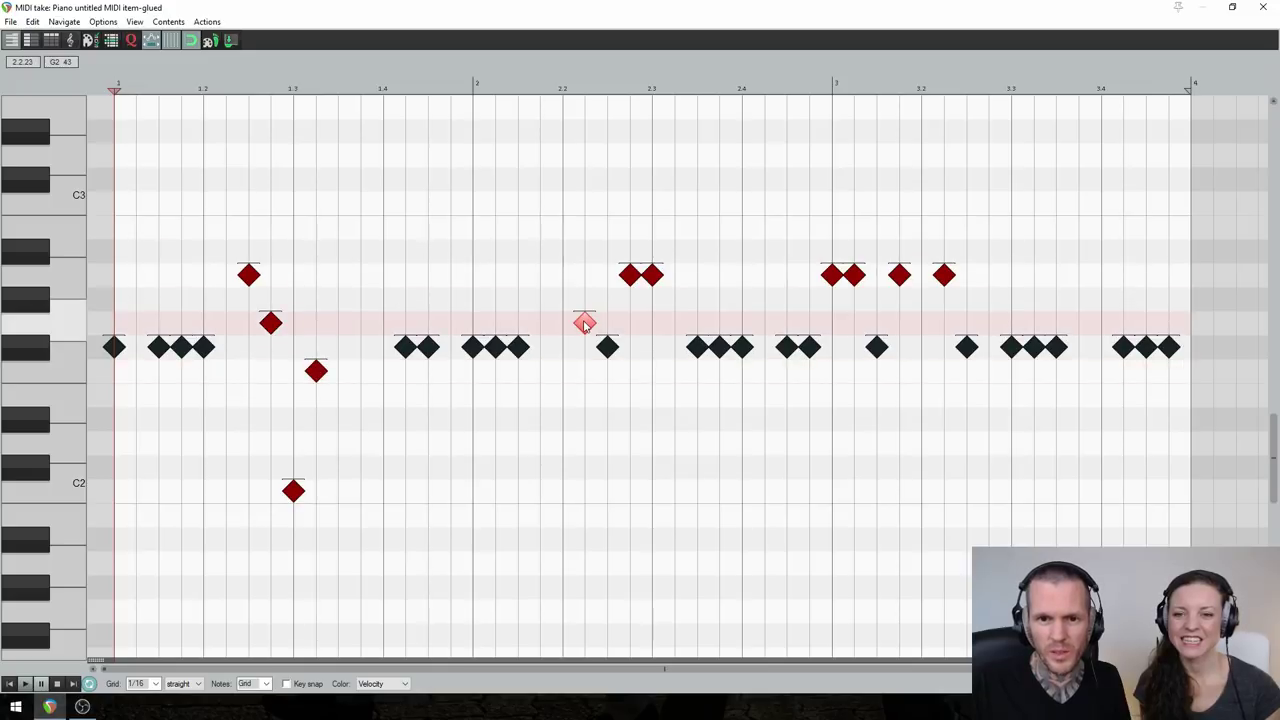
{"action": "left_click_drag", "start_coordinate": [631, 277], "coordinate": [634, 373]}
{"action": "left_click_drag", "start_coordinate": [652, 277], "coordinate": [651, 488]}
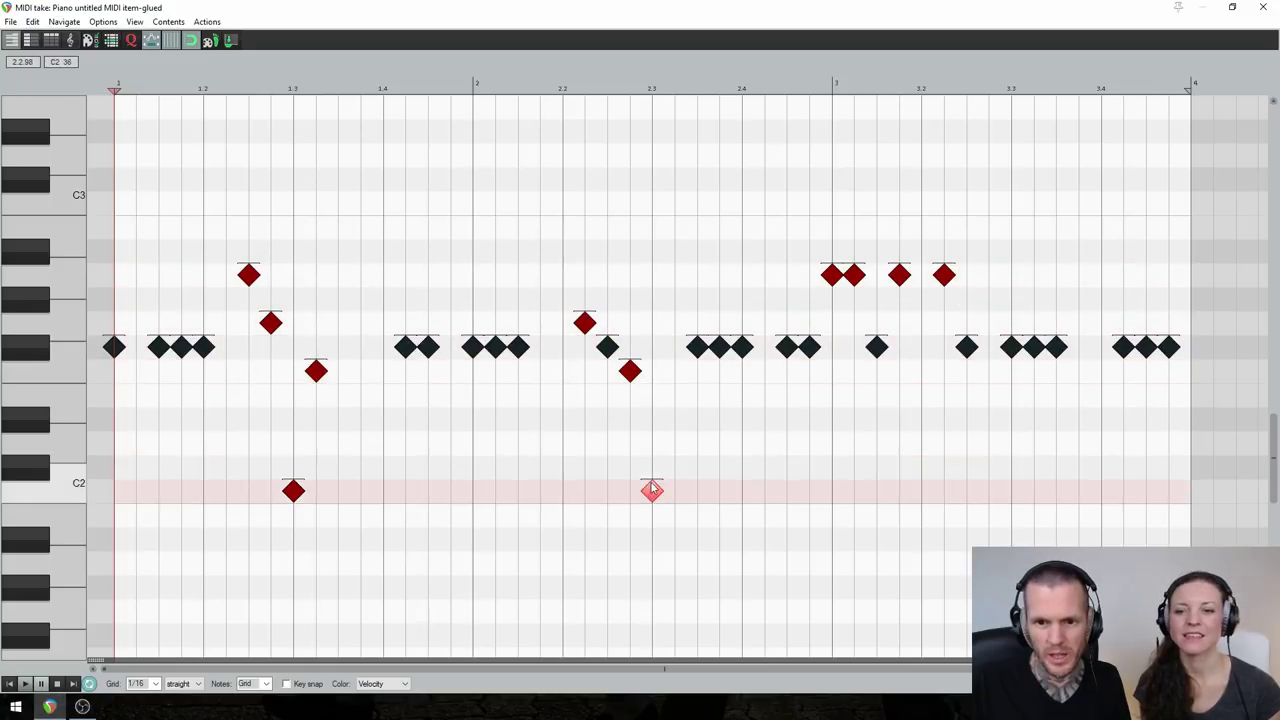
Lower the bar-3 accents to C2, G2 and F2 and play the pattern.
{"action": "left_click", "coordinate": [832, 277]}
{"action": "left_click_drag", "start_coordinate": [832, 277], "coordinate": [832, 490]}
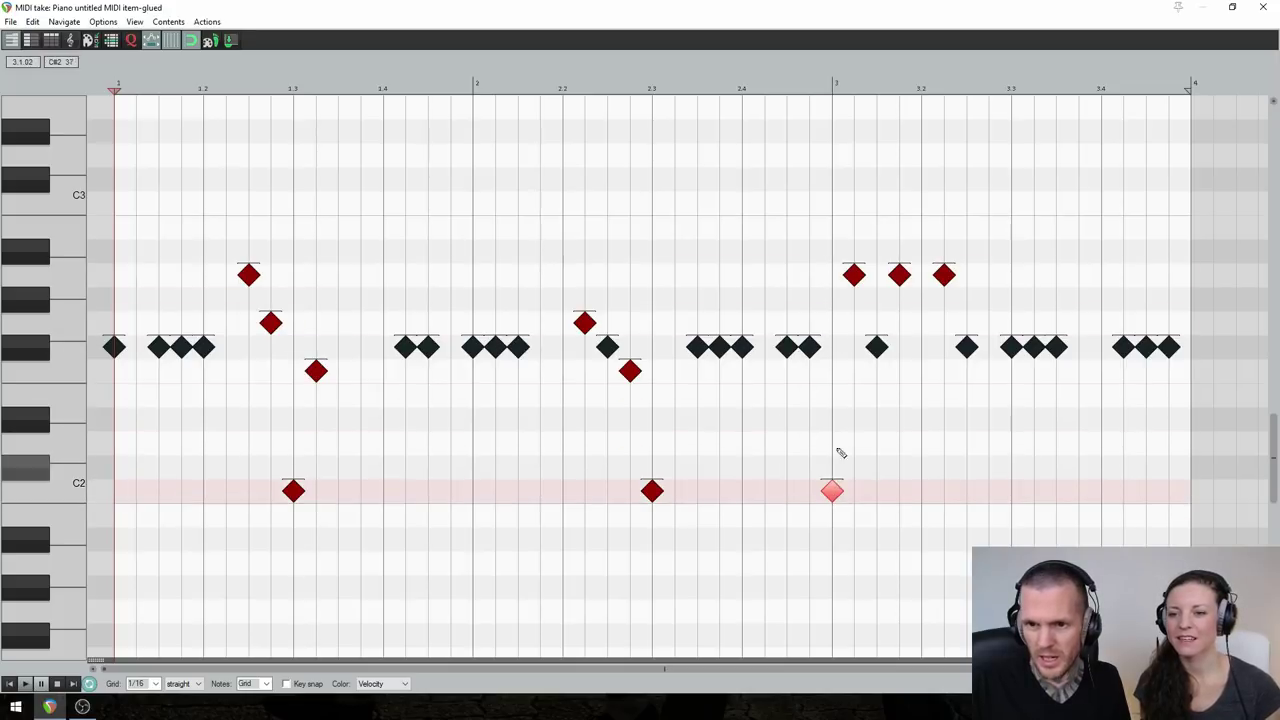
{"action": "left_click", "coordinate": [855, 277]}
{"action": "left_click_drag", "start_coordinate": [898, 277], "coordinate": [898, 325]}
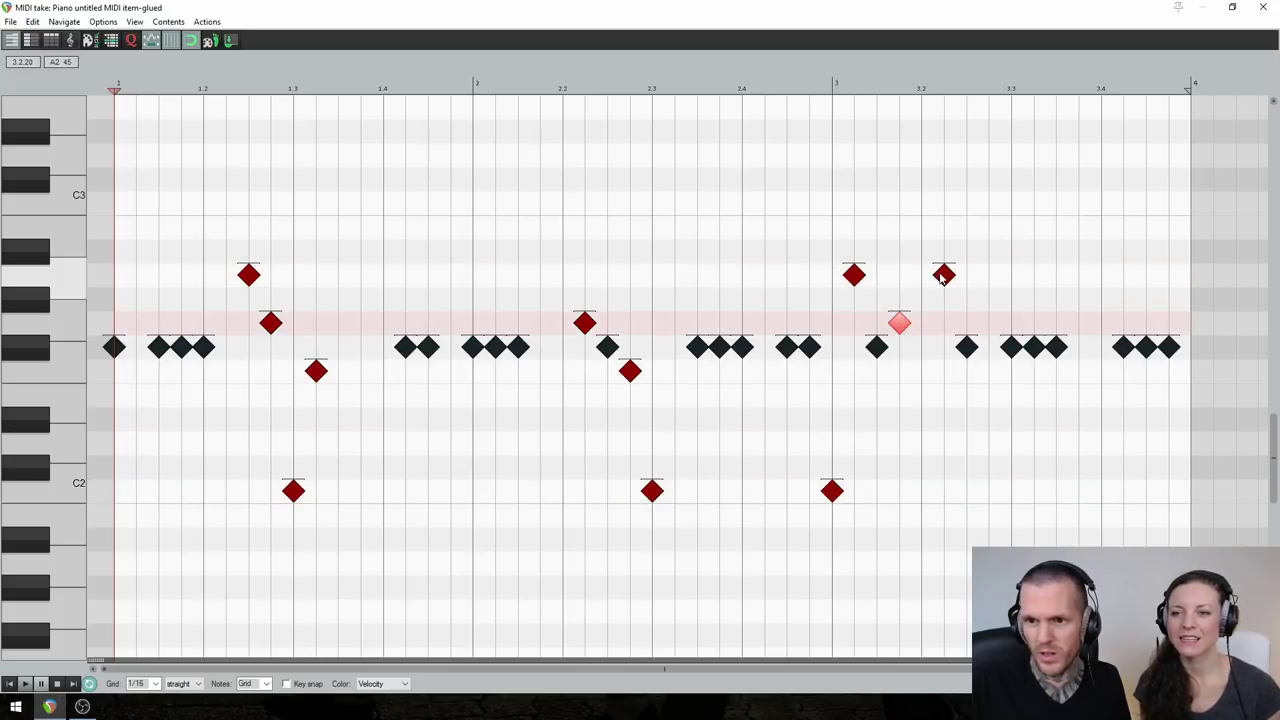
{"action": "left_click_drag", "start_coordinate": [944, 277], "coordinate": [946, 380]}
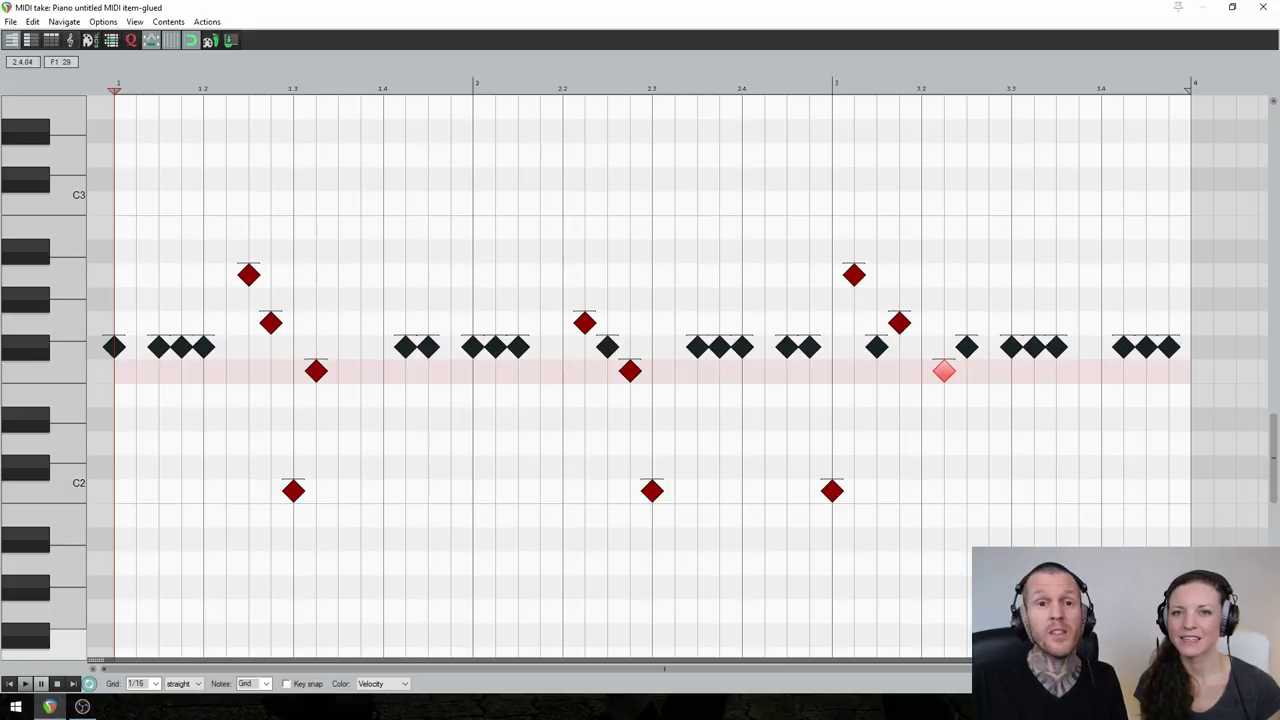
{"action": "key", "text": "space"}
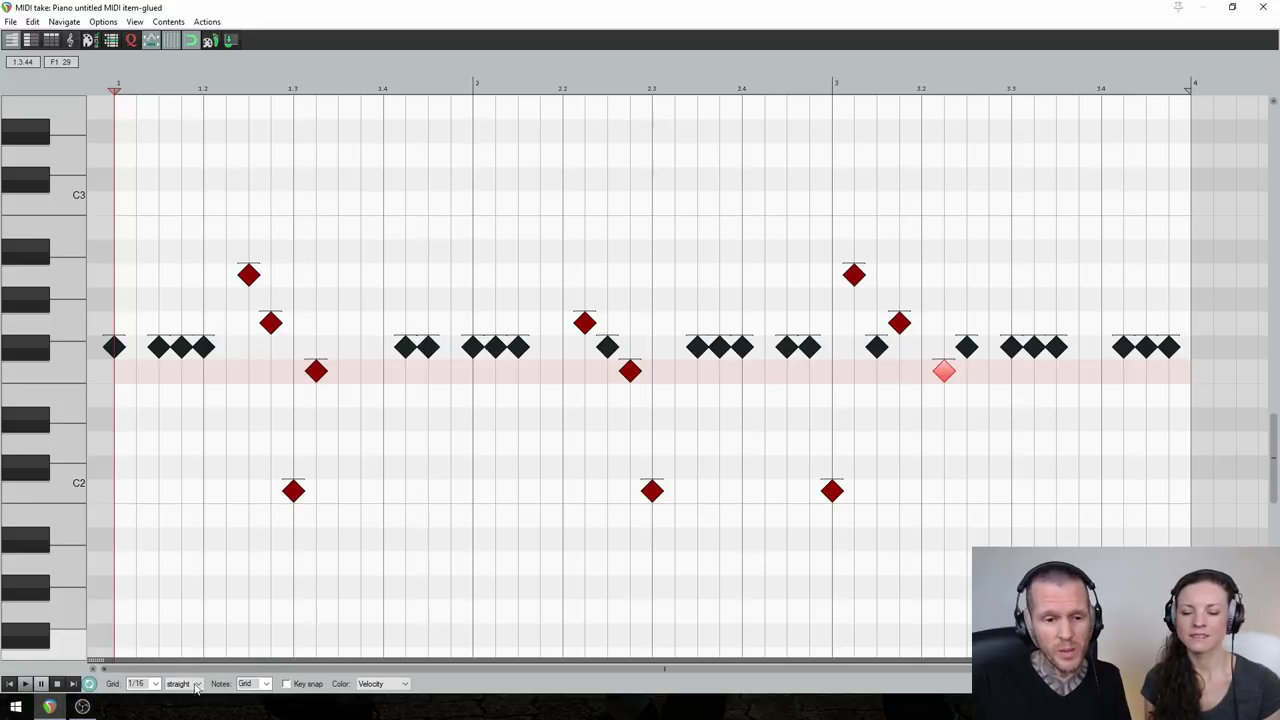
Set the grid to 1/4 and draw C2 kicks on the missing beats of all three bars.
{"action": "left_click", "coordinate": [154, 683]}
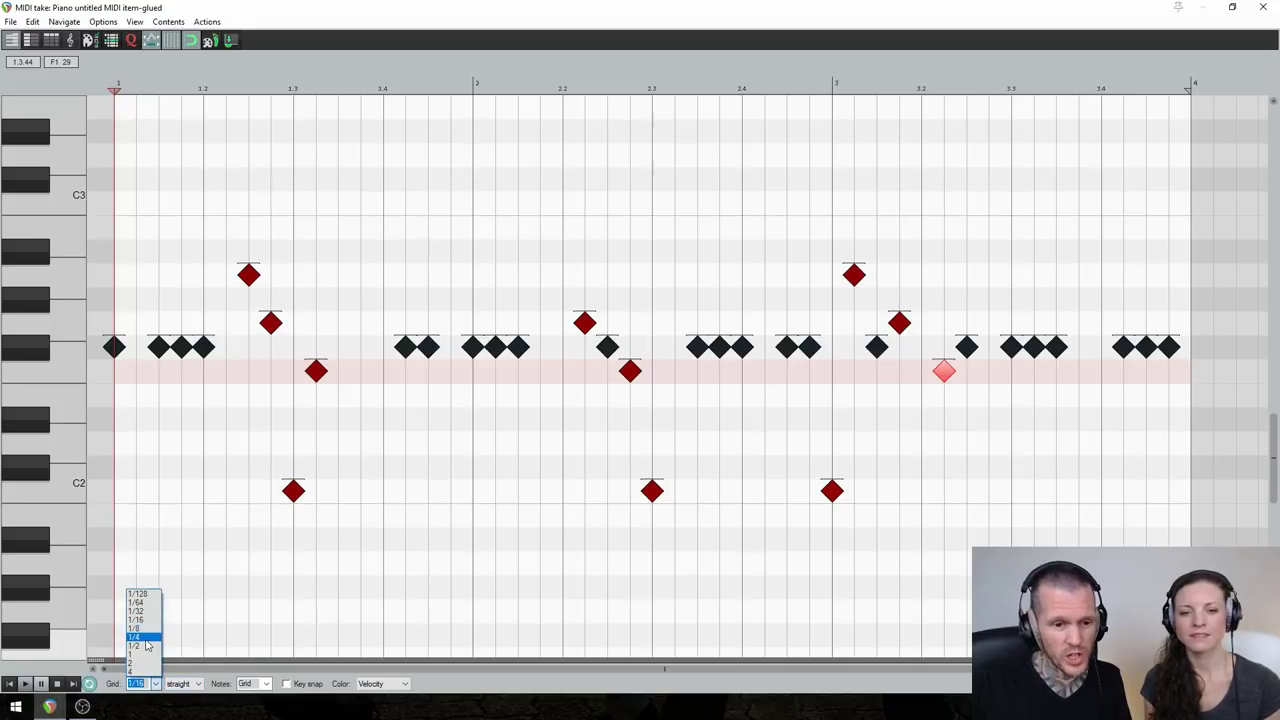
{"action": "left_click", "coordinate": [142, 637]}
{"action": "left_click", "coordinate": [125, 491]}
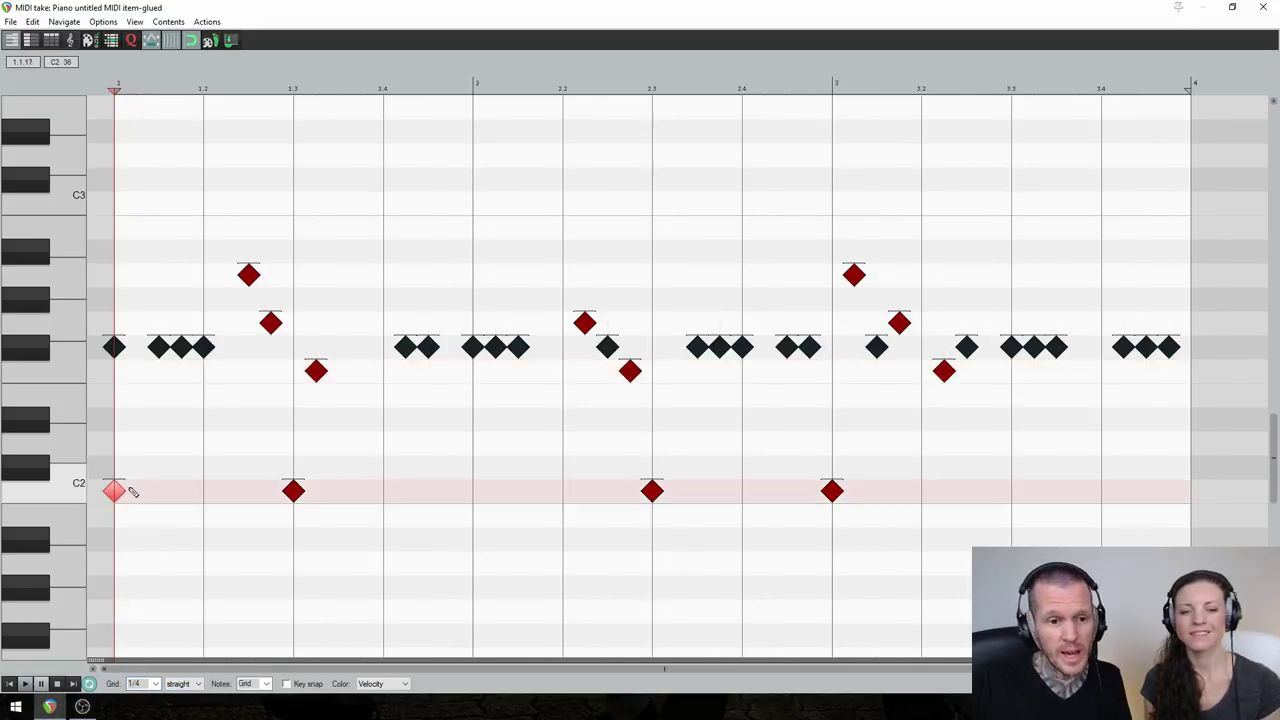
{"action": "left_click", "coordinate": [211, 492]}
{"action": "left_click", "coordinate": [384, 493]}
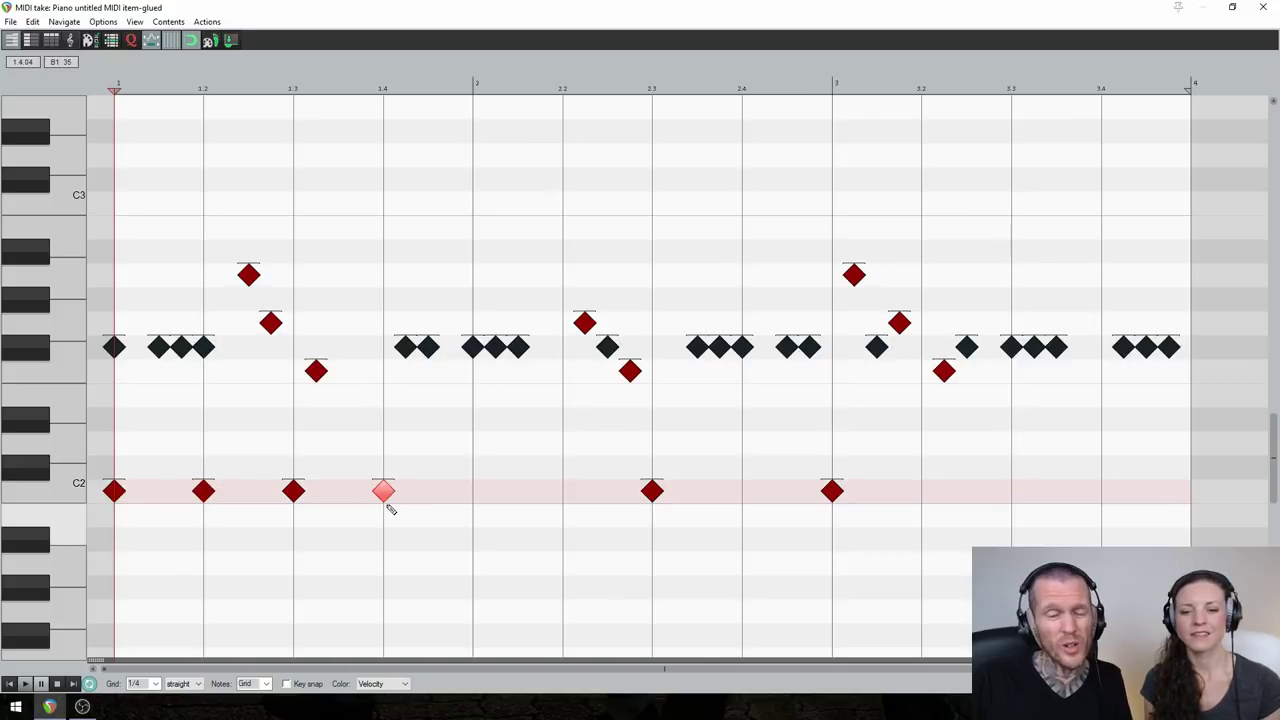
{"action": "left_click", "coordinate": [470, 495]}
{"action": "left_click", "coordinate": [564, 491]}
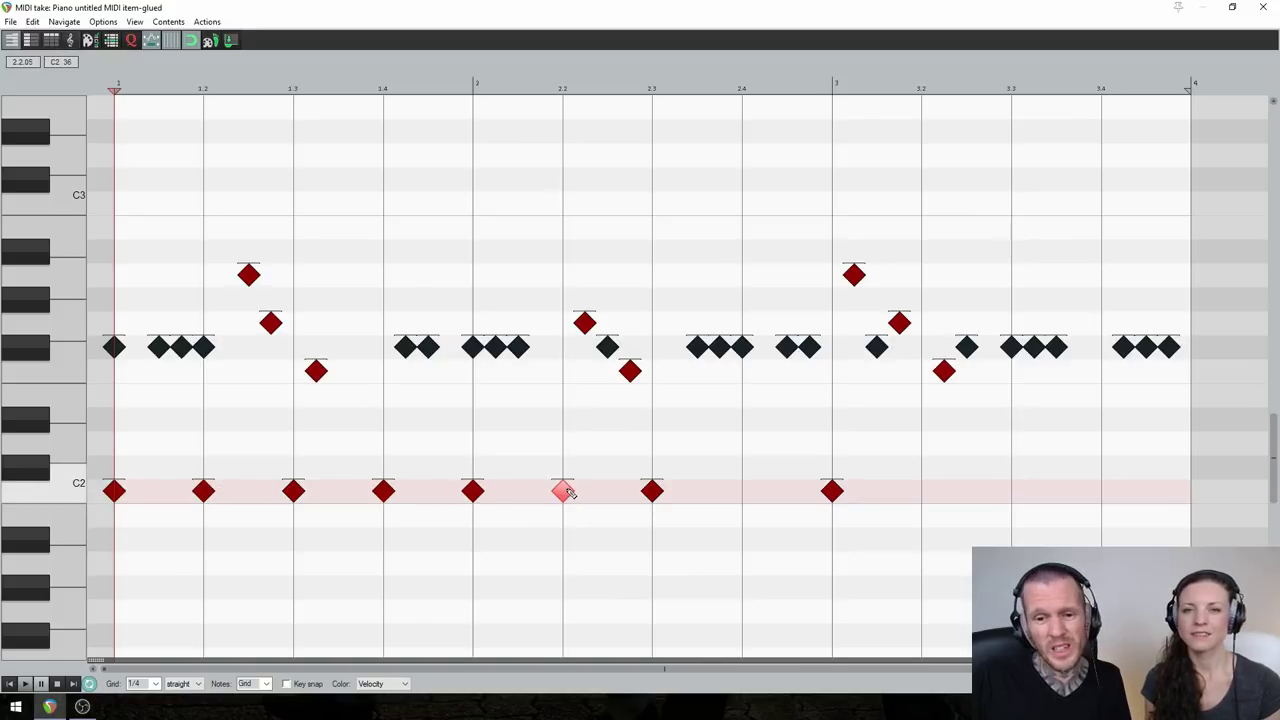
{"action": "left_click", "coordinate": [743, 492]}
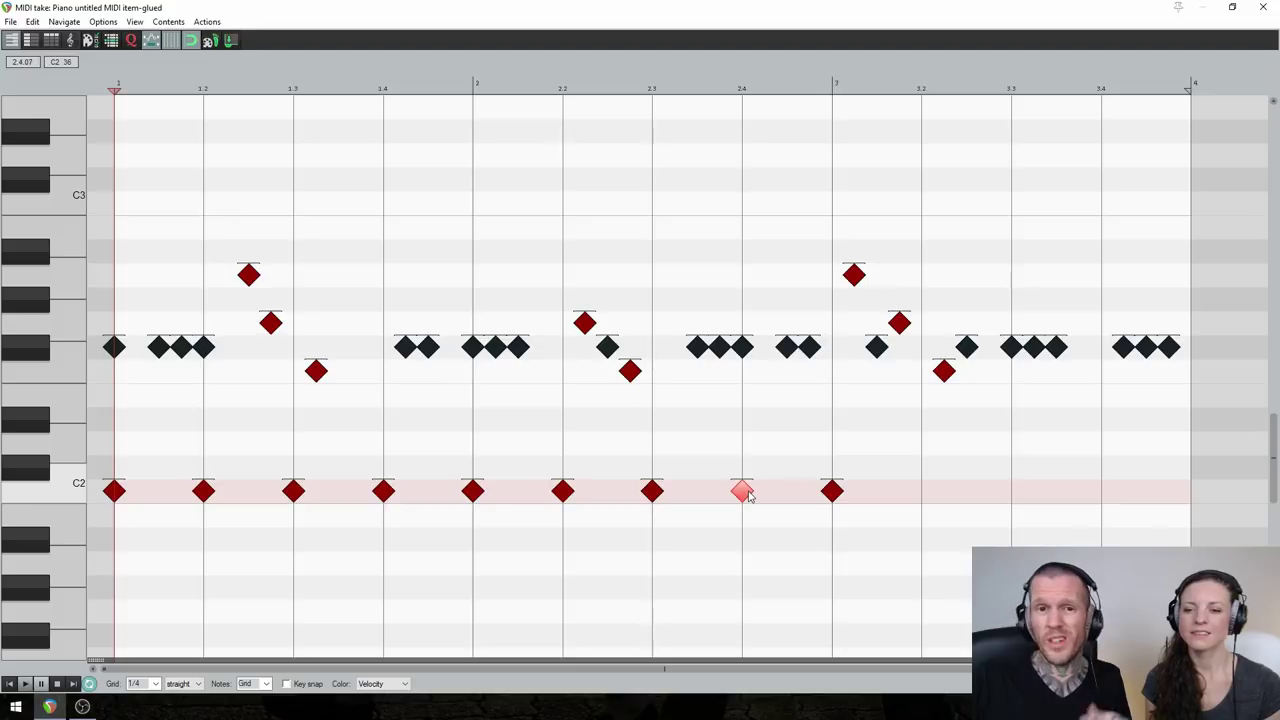
{"action": "left_click", "coordinate": [921, 491]}
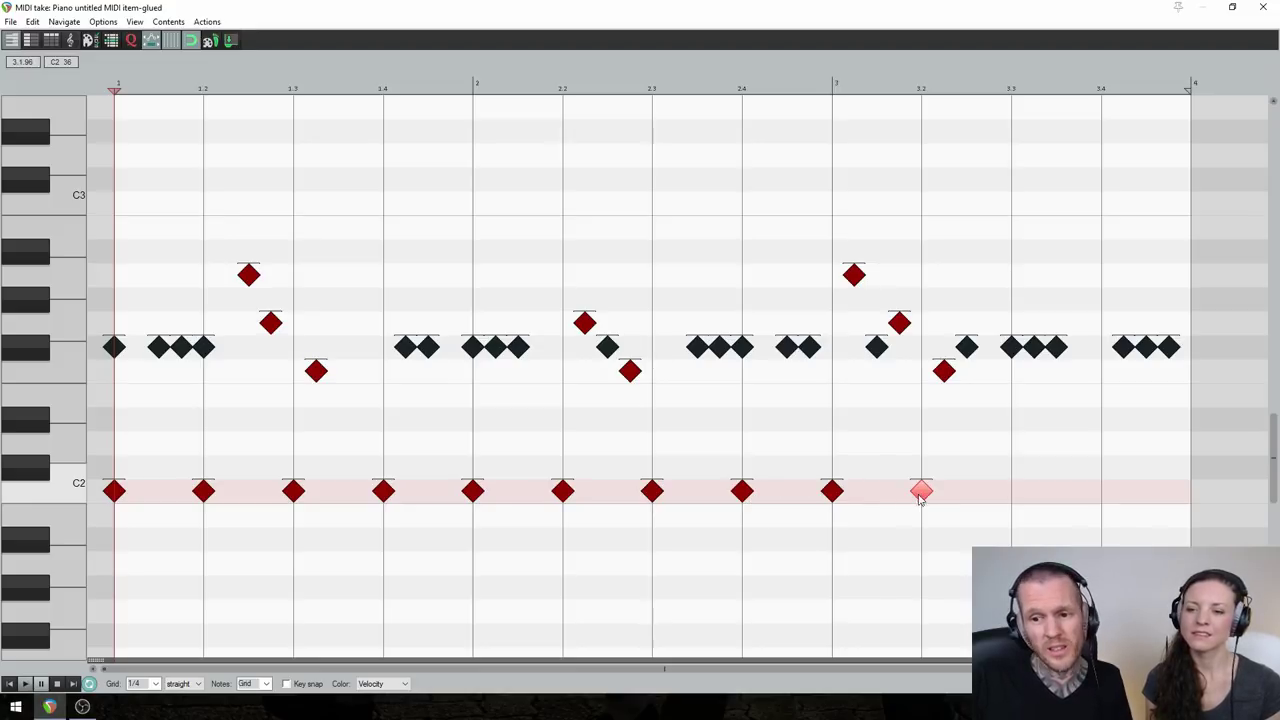
{"action": "left_click", "coordinate": [1011, 491]}
{"action": "left_click", "coordinate": [1101, 491]}
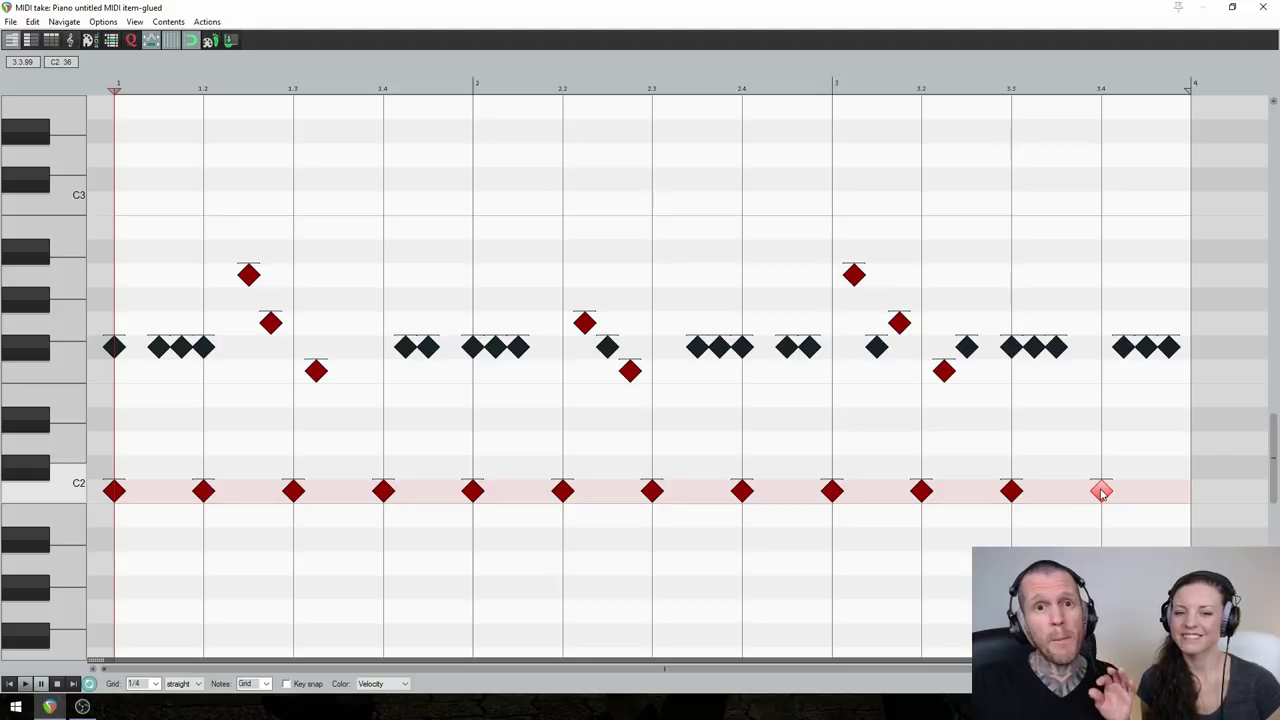
Draw E2 snare hits on beats 2 and 4 of all three bars.
{"action": "left_click", "coordinate": [205, 396]}
{"action": "left_click", "coordinate": [382, 399]}
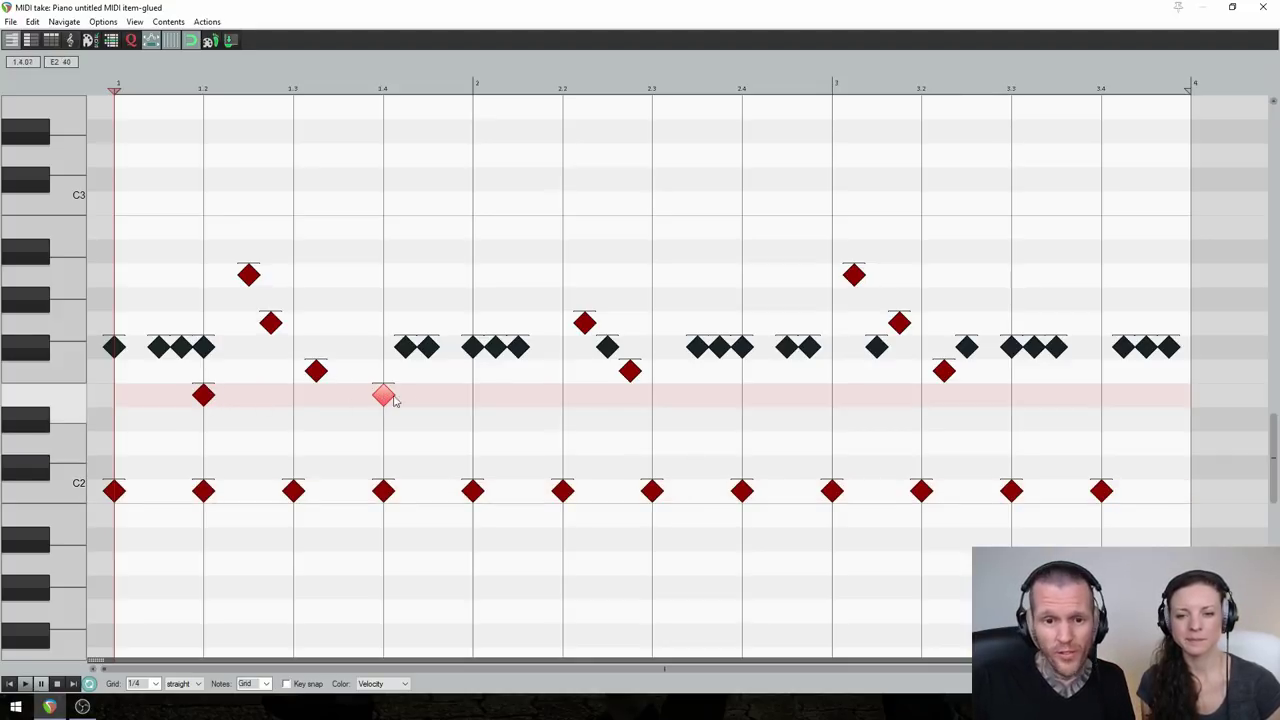
{"action": "left_click", "coordinate": [562, 396]}
{"action": "left_click", "coordinate": [741, 396]}
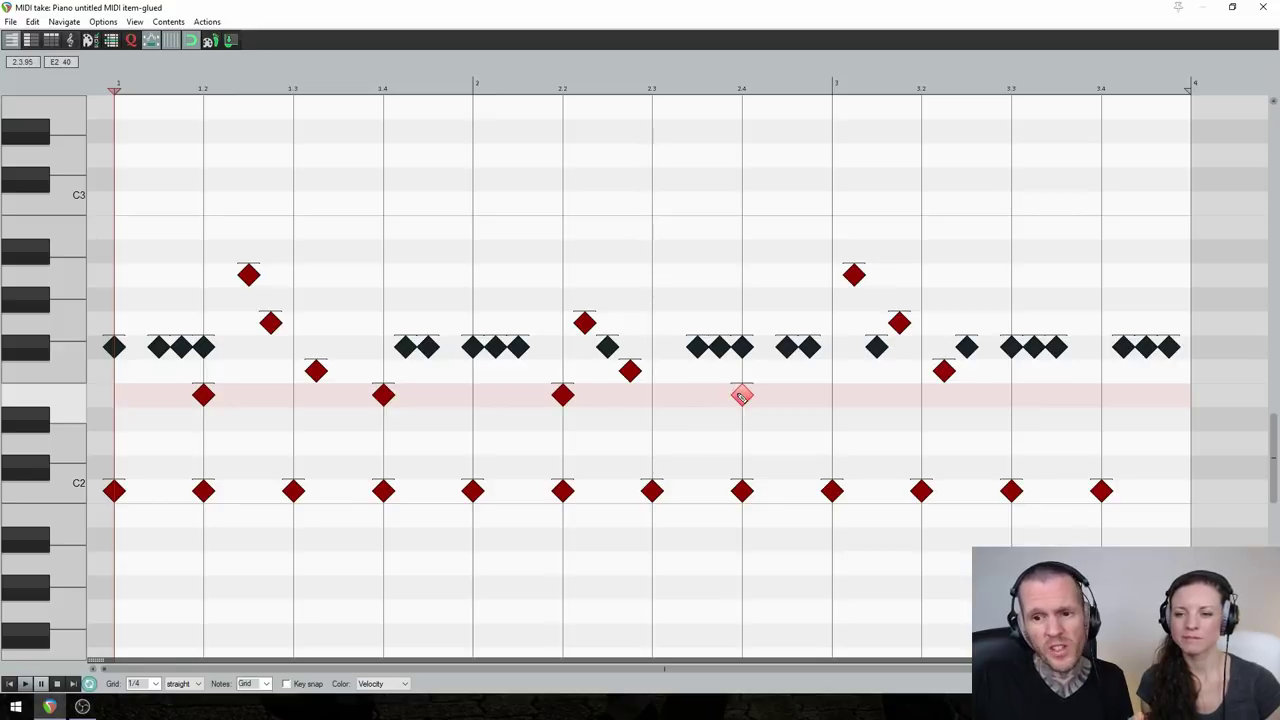
{"action": "left_click", "coordinate": [921, 397]}
{"action": "left_click", "coordinate": [1101, 396]}
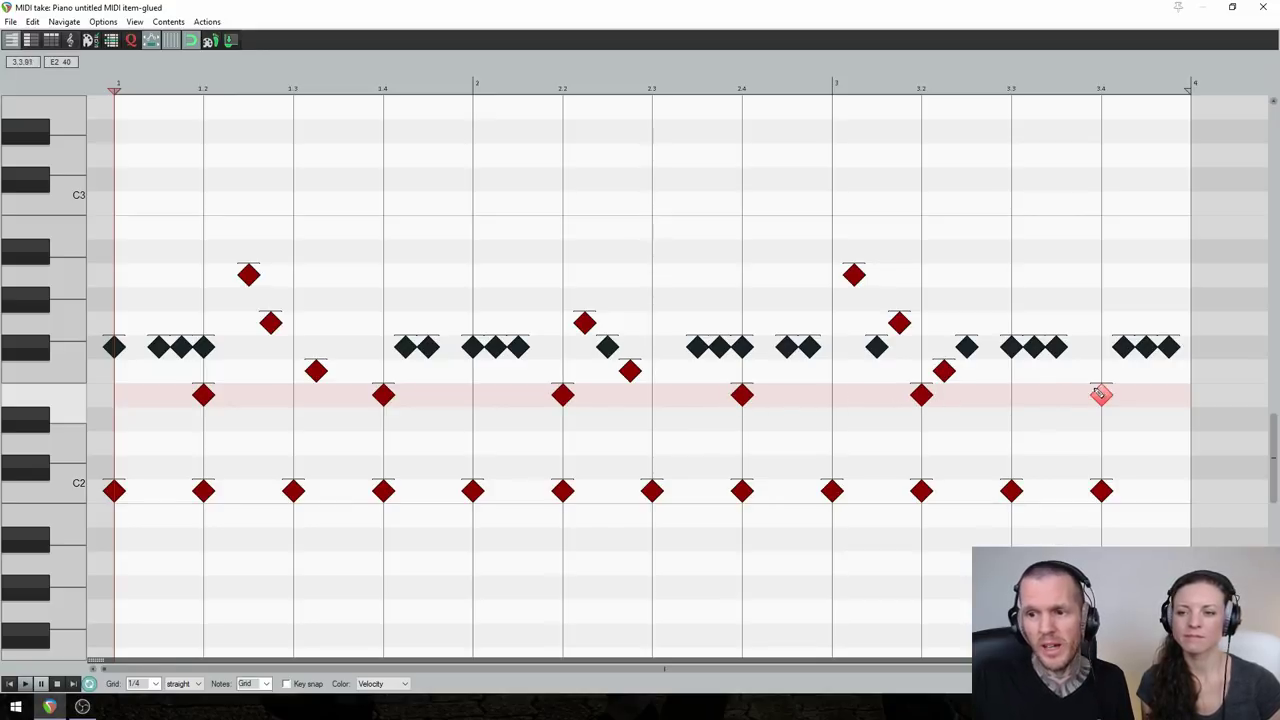
Set the grid to 1/8 and add twelve A#2 hi-hats on every offbeat eighth.
{"action": "left_click", "coordinate": [145, 683]}
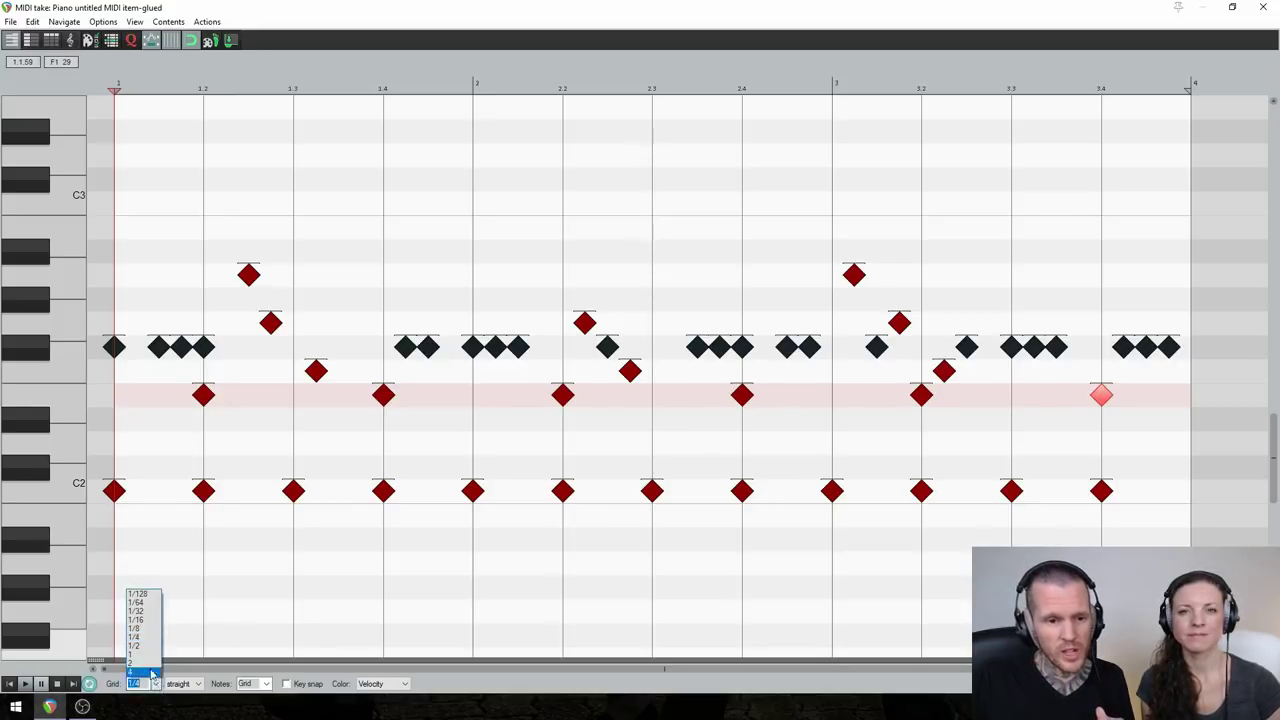
{"action": "left_click", "coordinate": [146, 628]}
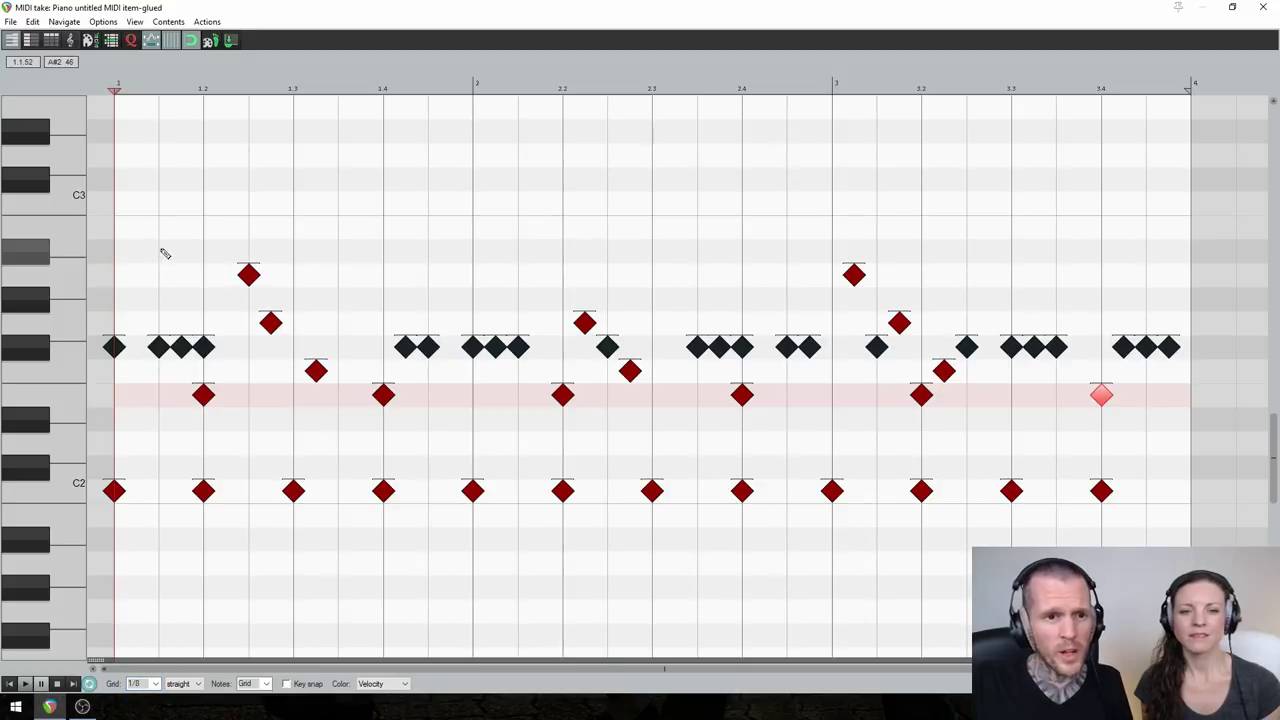
{"action": "left_click", "coordinate": [158, 250]}
{"action": "left_click", "coordinate": [249, 250]}
{"action": "left_click", "coordinate": [338, 251]}
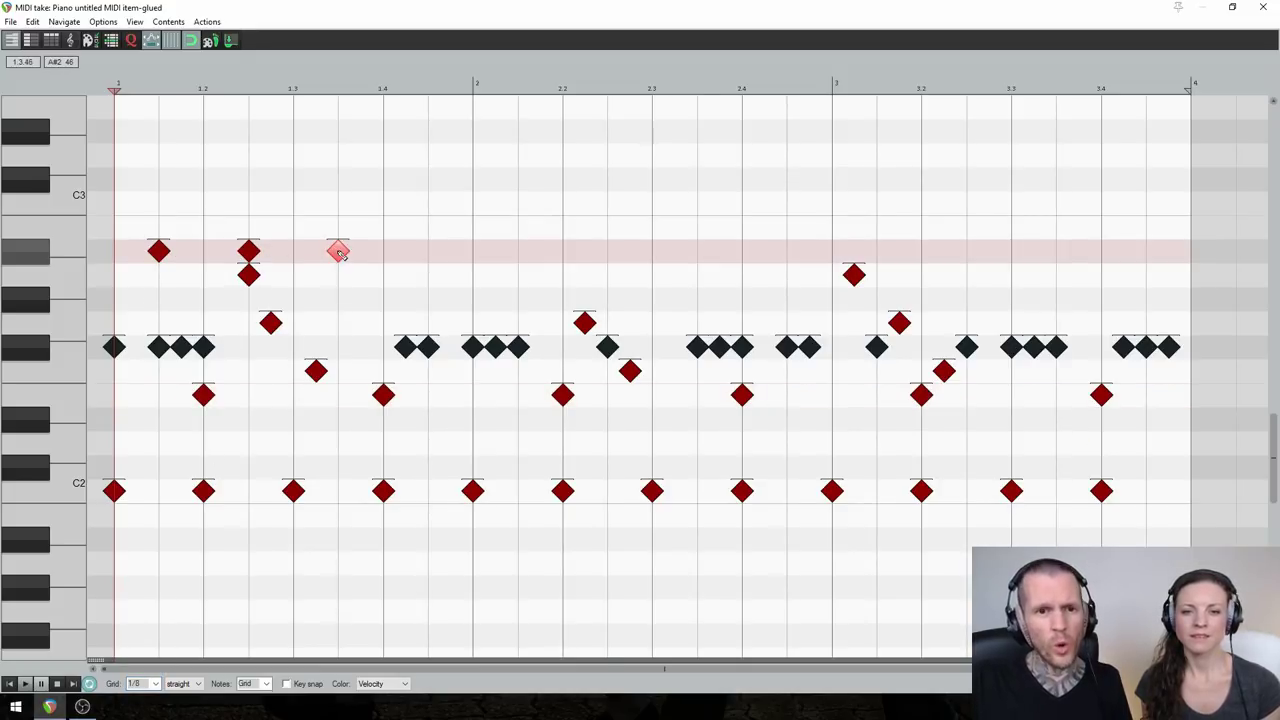
{"action": "left_click", "coordinate": [428, 251]}
{"action": "left_click", "coordinate": [517, 251]}
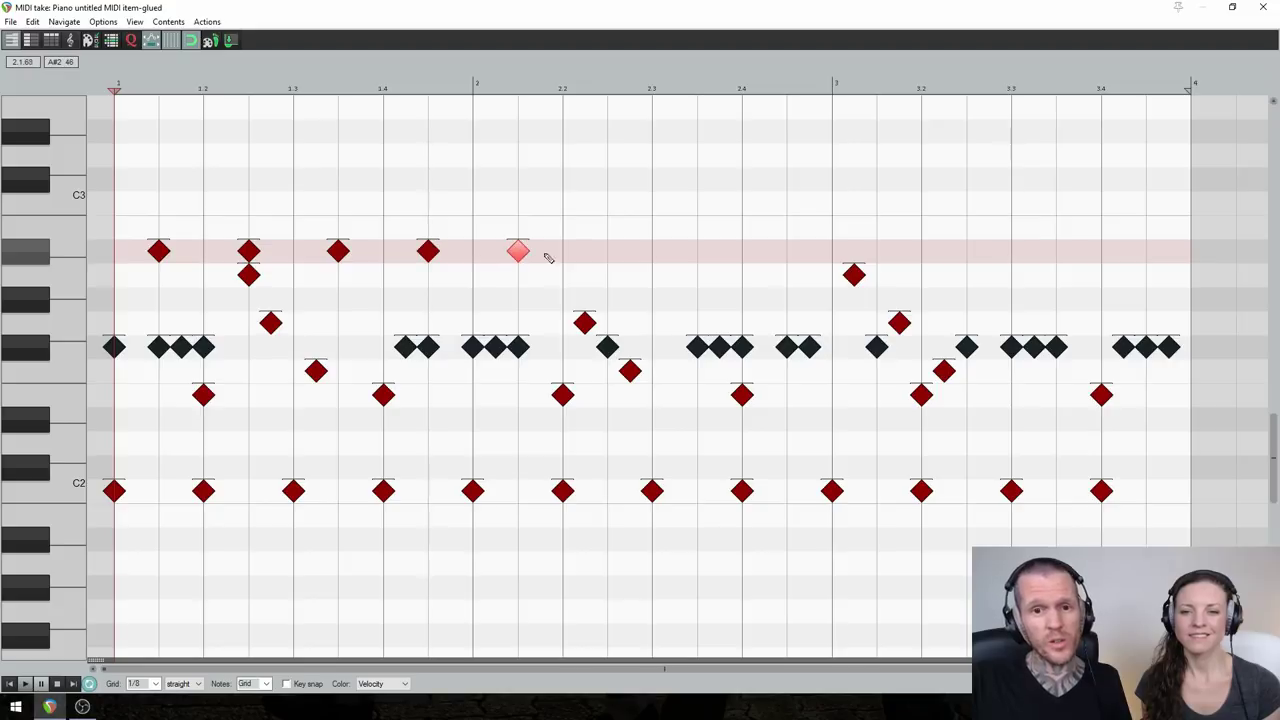
{"action": "left_click", "coordinate": [607, 251]}
{"action": "left_click", "coordinate": [697, 251]}
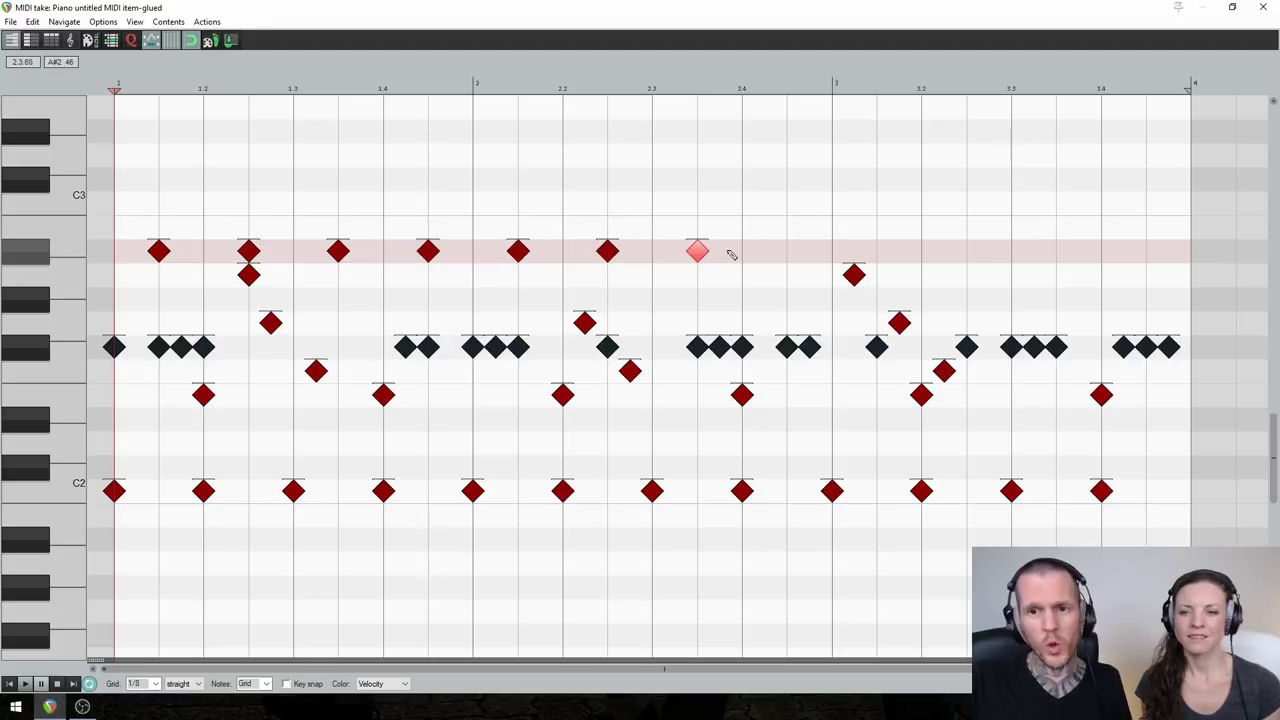
{"action": "left_click", "coordinate": [785, 251]}
{"action": "left_click", "coordinate": [876, 251]}
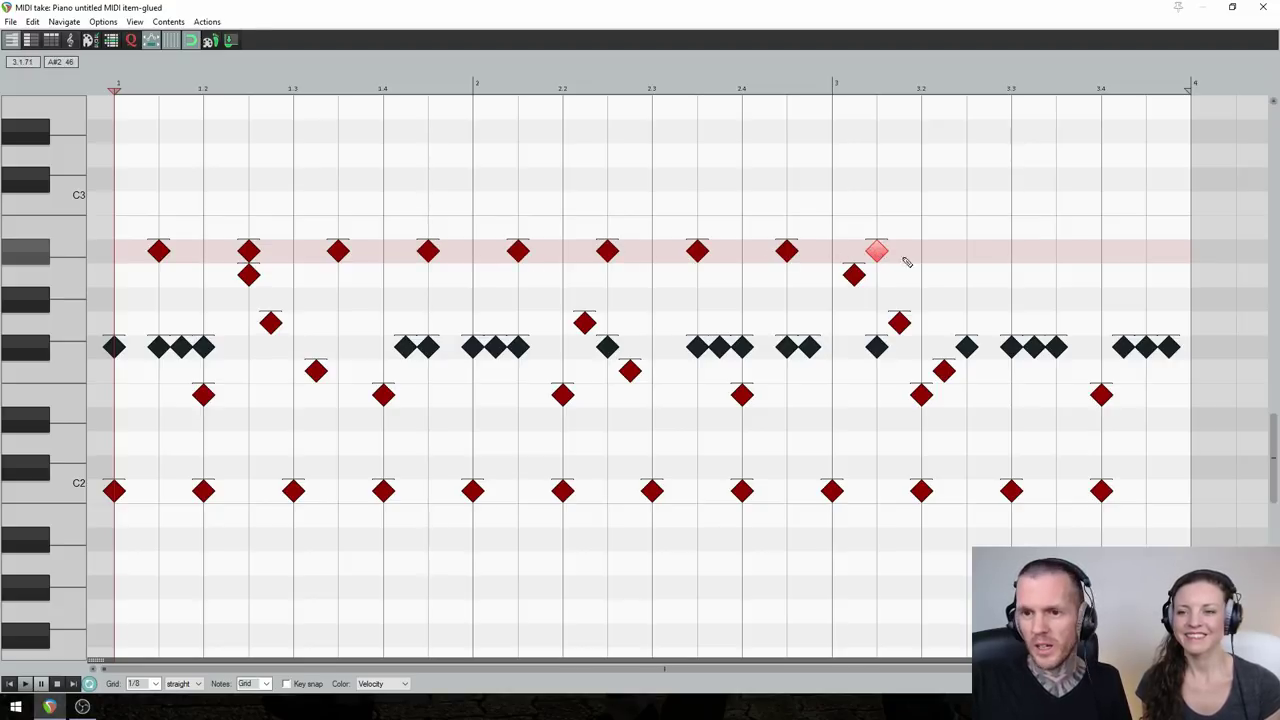
{"action": "left_click", "coordinate": [966, 251]}
{"action": "left_click", "coordinate": [1056, 251]}
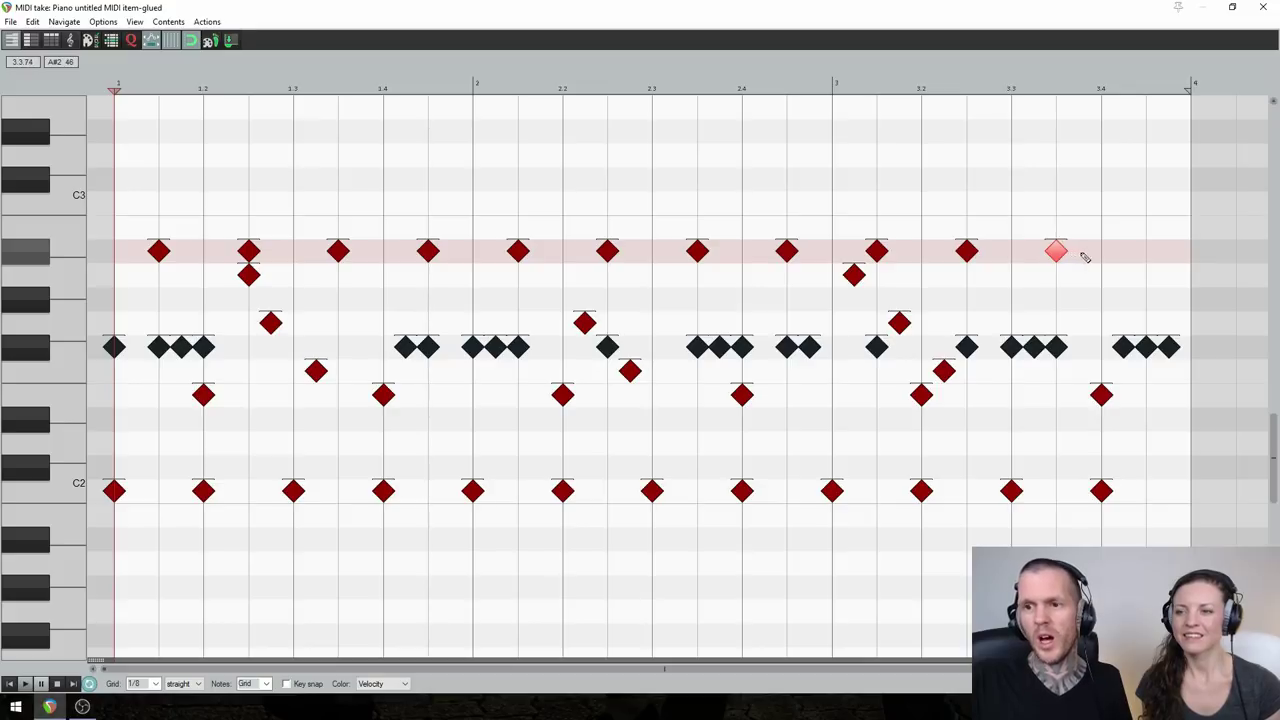
{"action": "left_click", "coordinate": [1146, 251]}
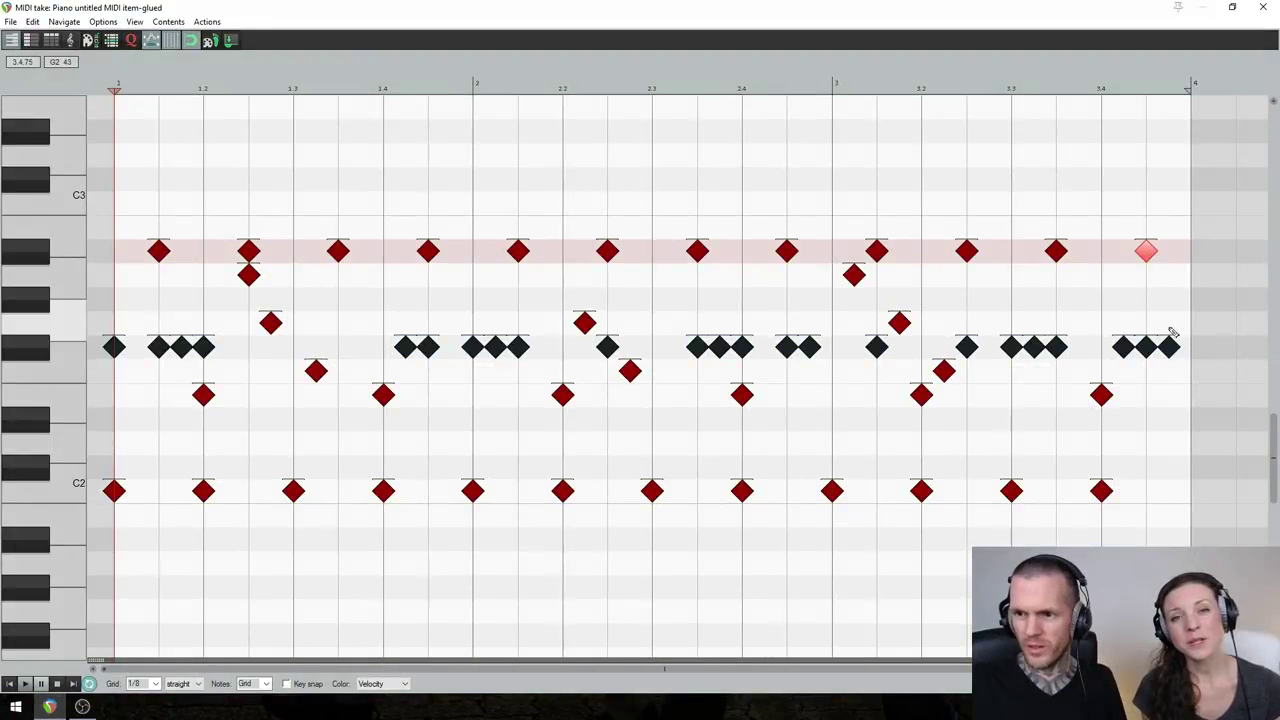
Delete the muted F#2 notes and play back the finished drum pattern.
{"action": "left_click_drag", "start_coordinate": [1185, 345], "coordinate": [104, 345]}
{"action": "key", "text": "Delete"}
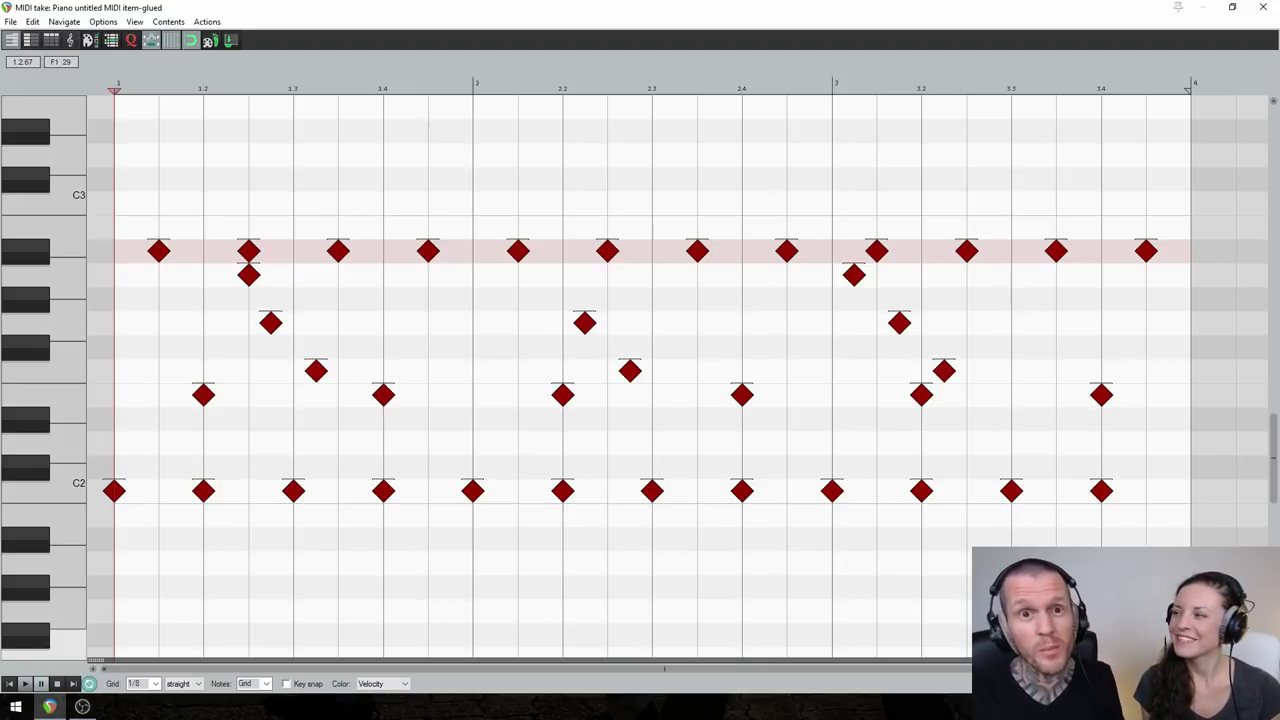
{"action": "key", "text": "space"}
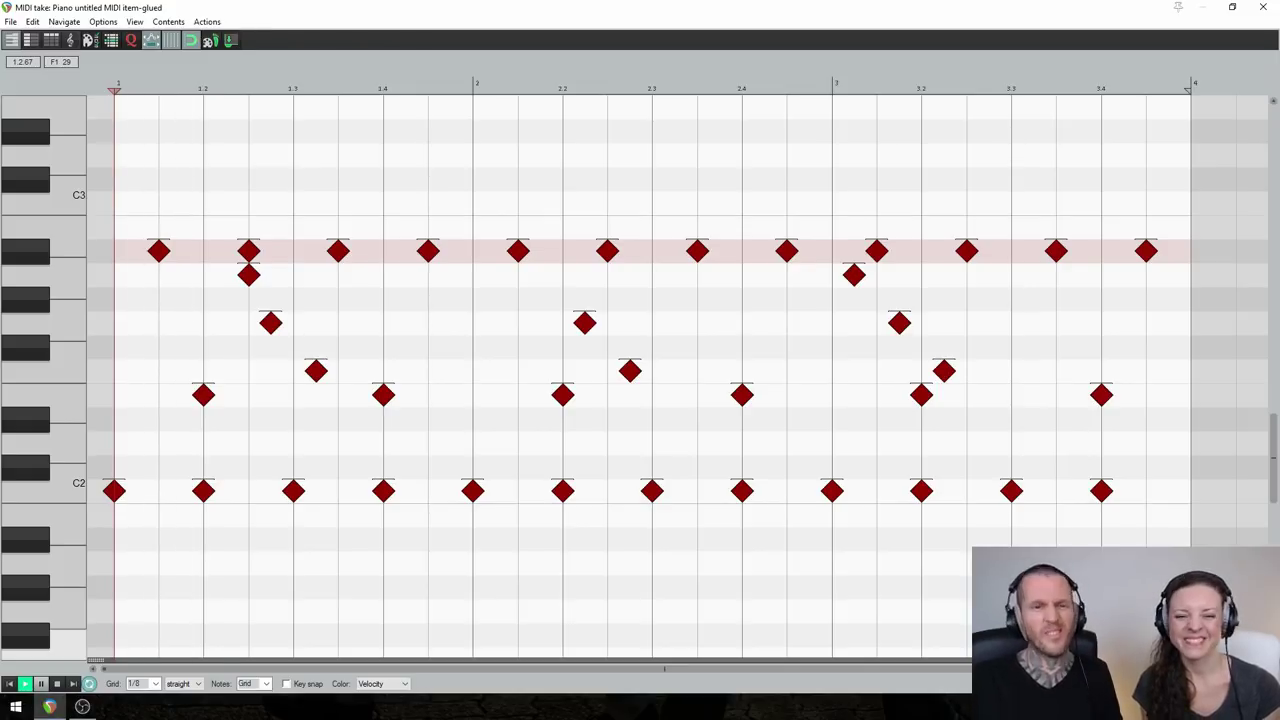